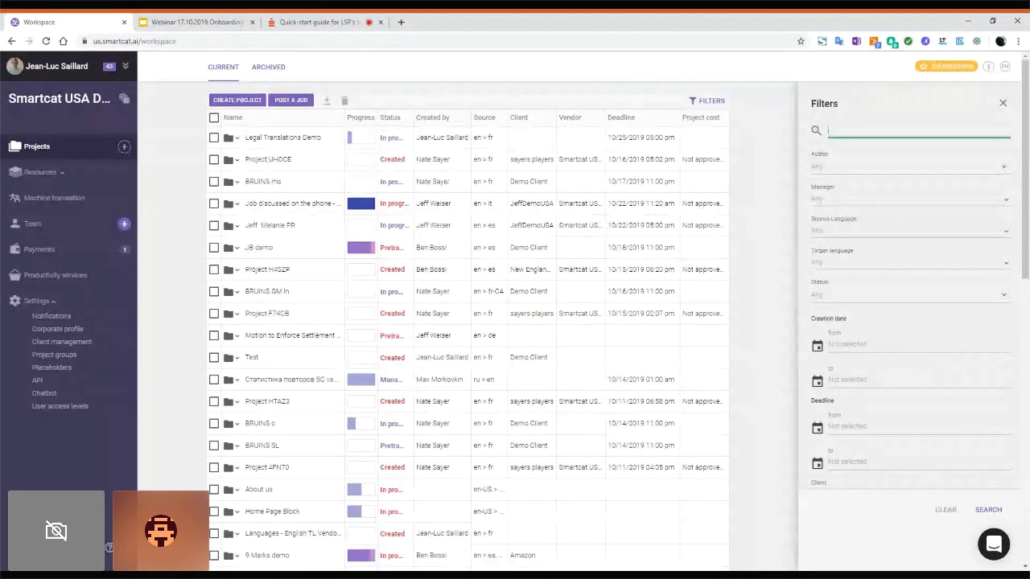
Step: Open the Smartcat USA Demo corporate profile from Settings in the sidebar
click(58, 332)
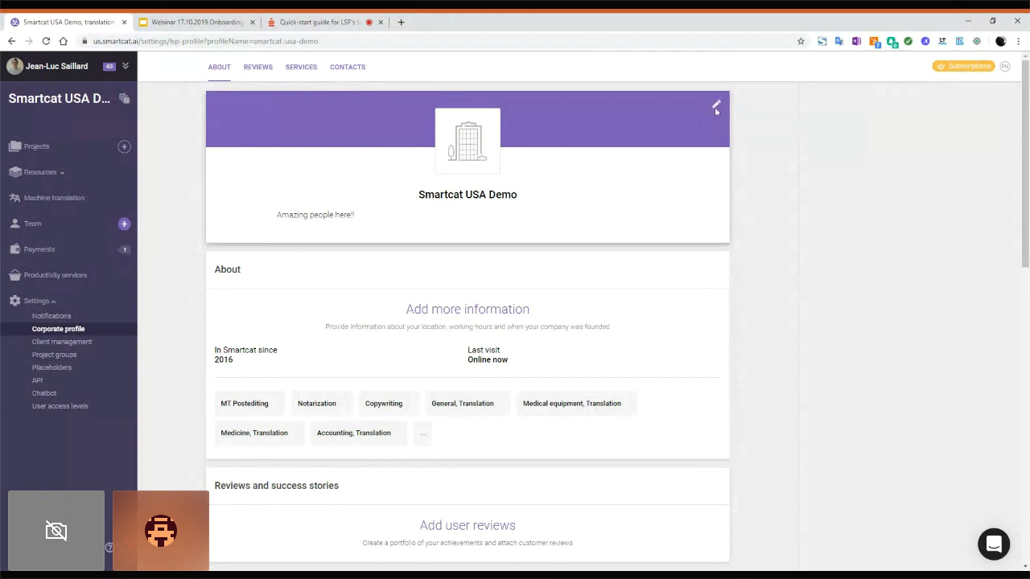
Step: Edit the profile header, toggle 'Show in search results for translation companies' on then off, and cancel
click(714, 107)
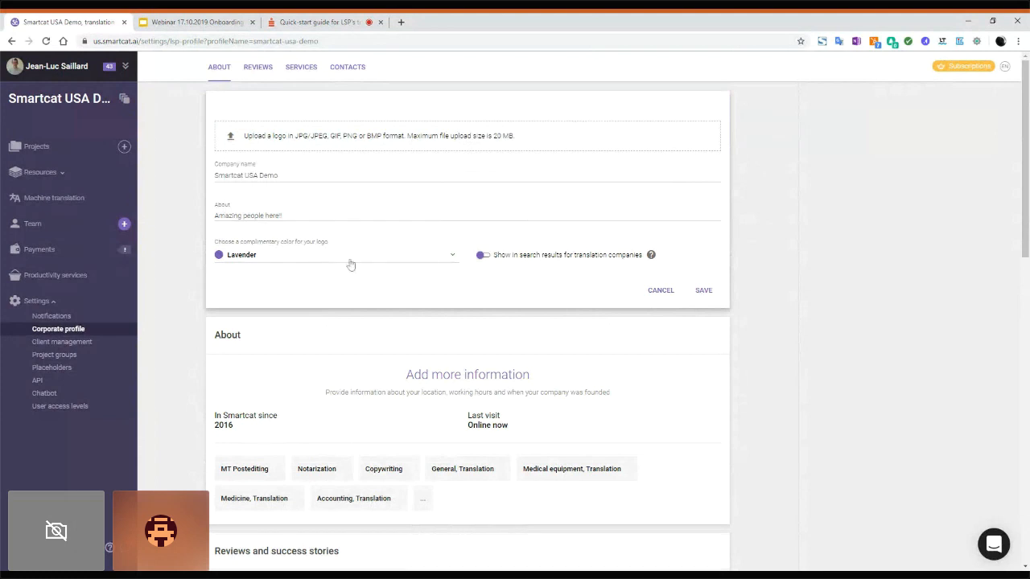
click(486, 258)
click(482, 256)
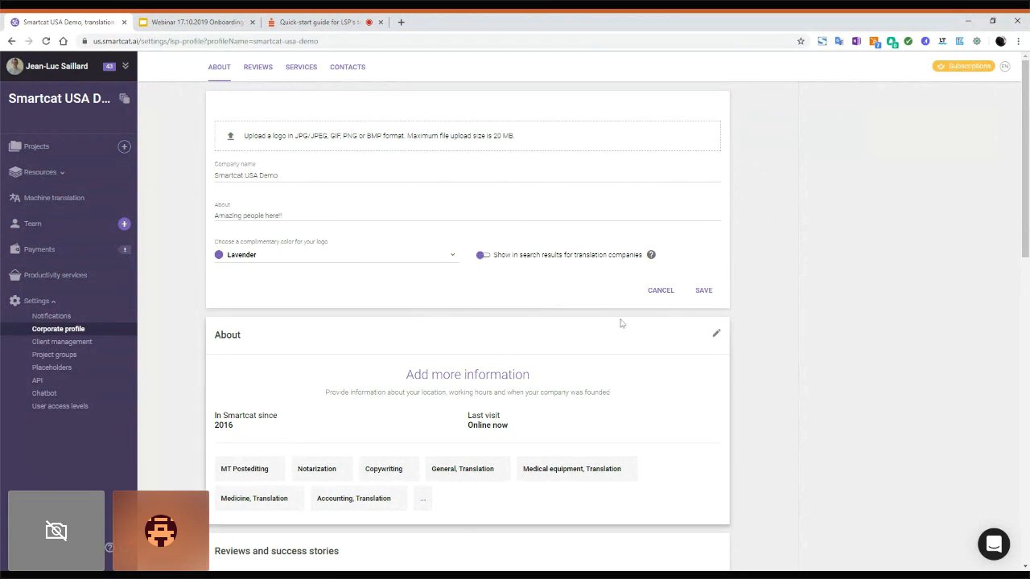
click(661, 290)
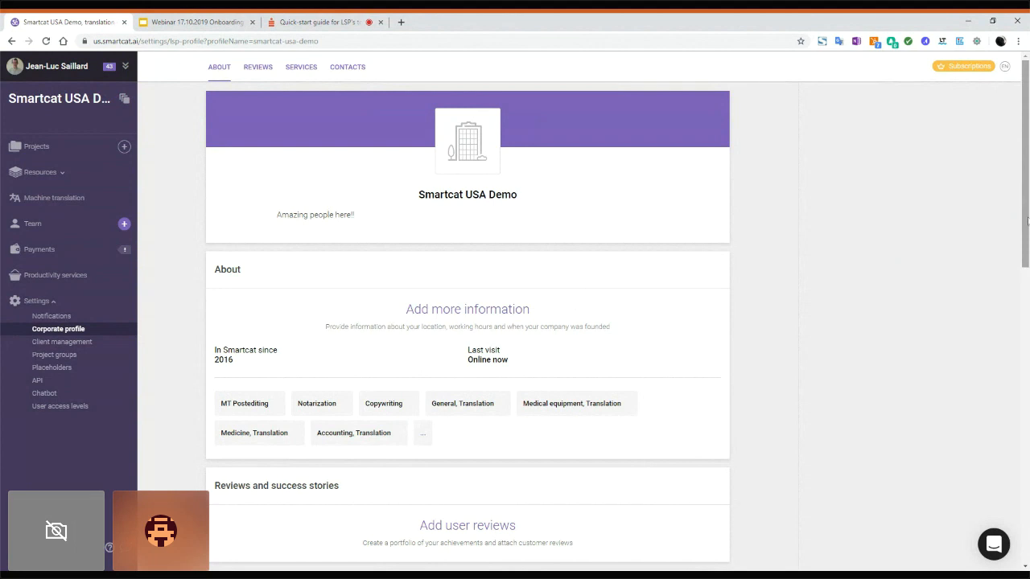
Step: Scroll the profile down to the Reviews and success stories and Services sections
drag(1020, 231, 1020, 321)
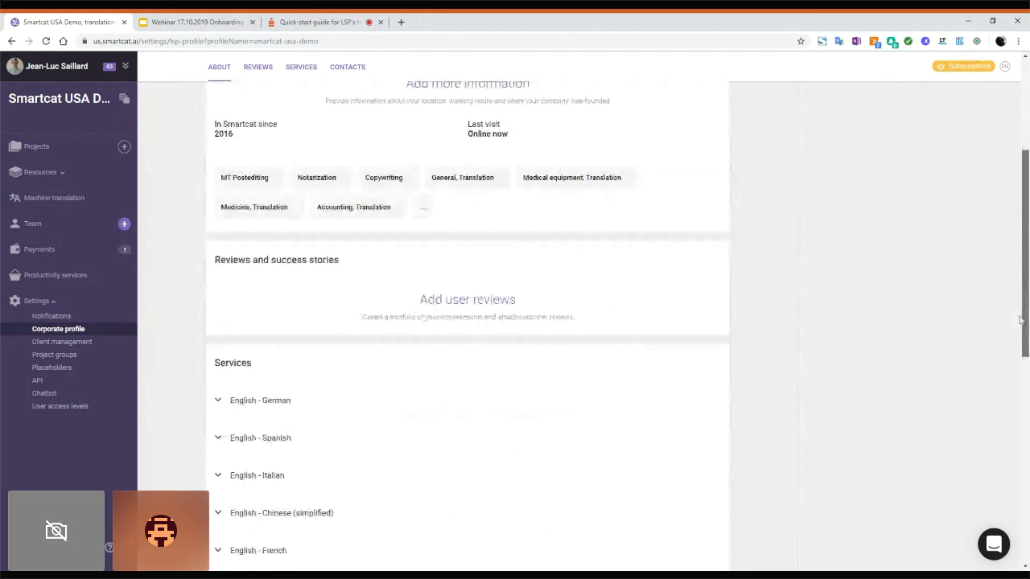
drag(1020, 320, 1020, 344)
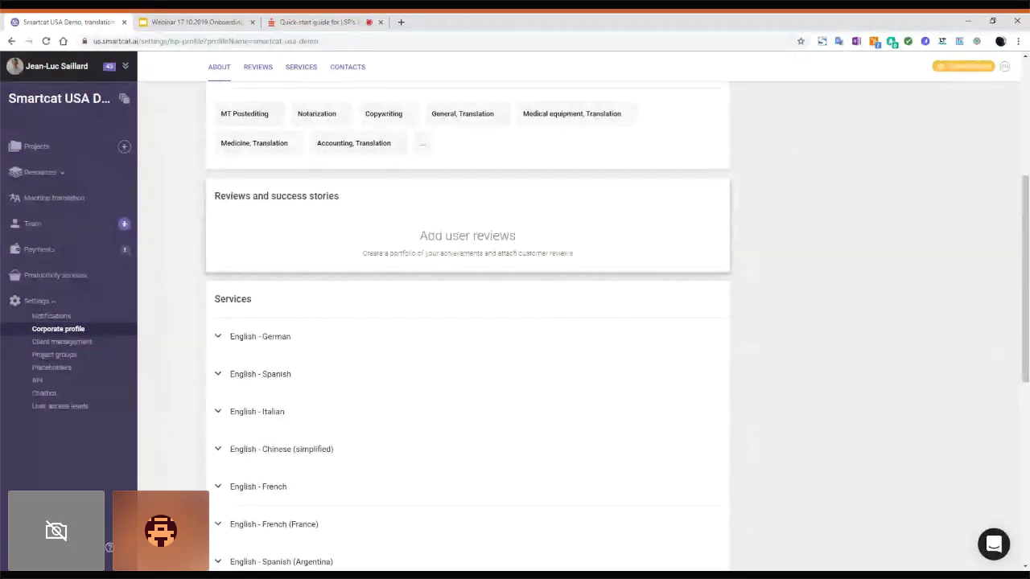
Step: Start a new entry via 'Add user reviews' and scroll through the blank review form
click(457, 237)
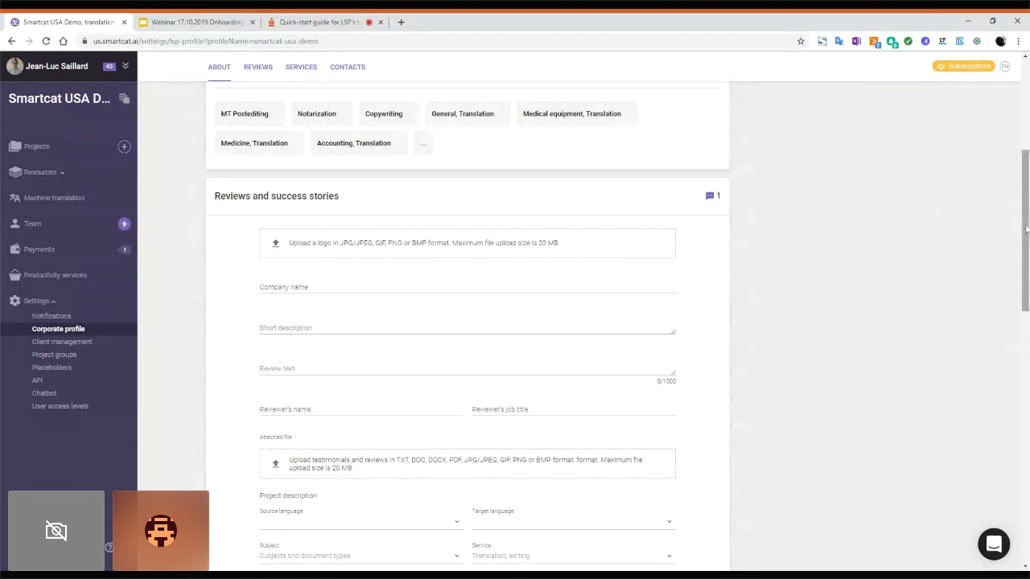
scroll(1026, 231, down, 1)
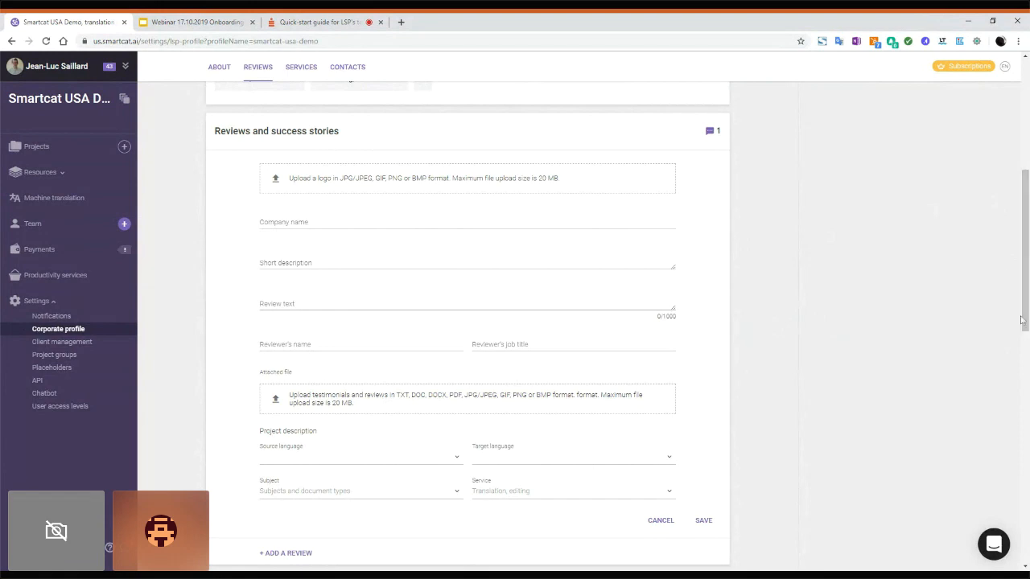
drag(1027, 300, 1020, 349)
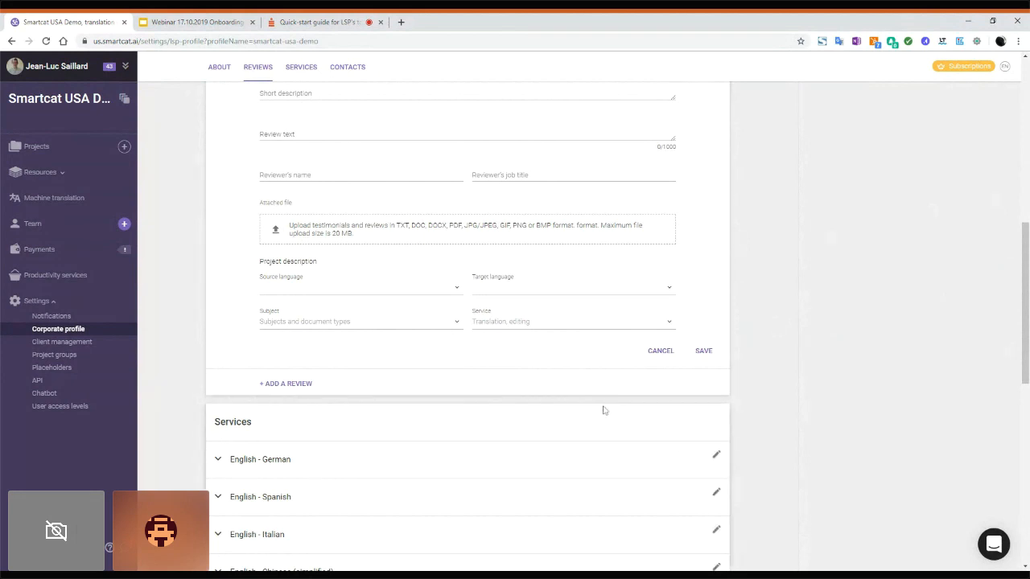
Step: Cancel the empty review form and scroll down to the Services language pairs
click(660, 352)
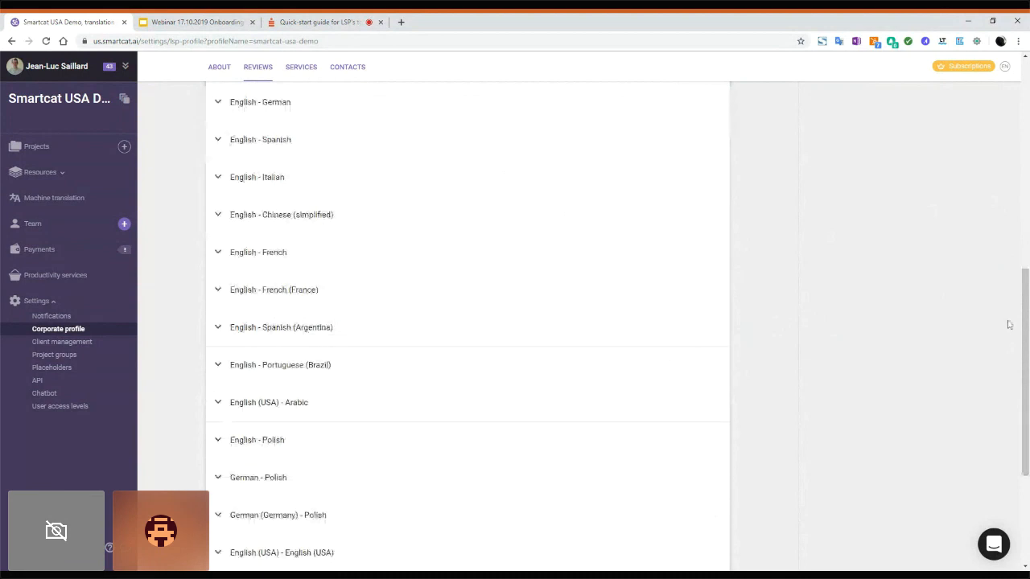
drag(1024, 356, 1025, 319)
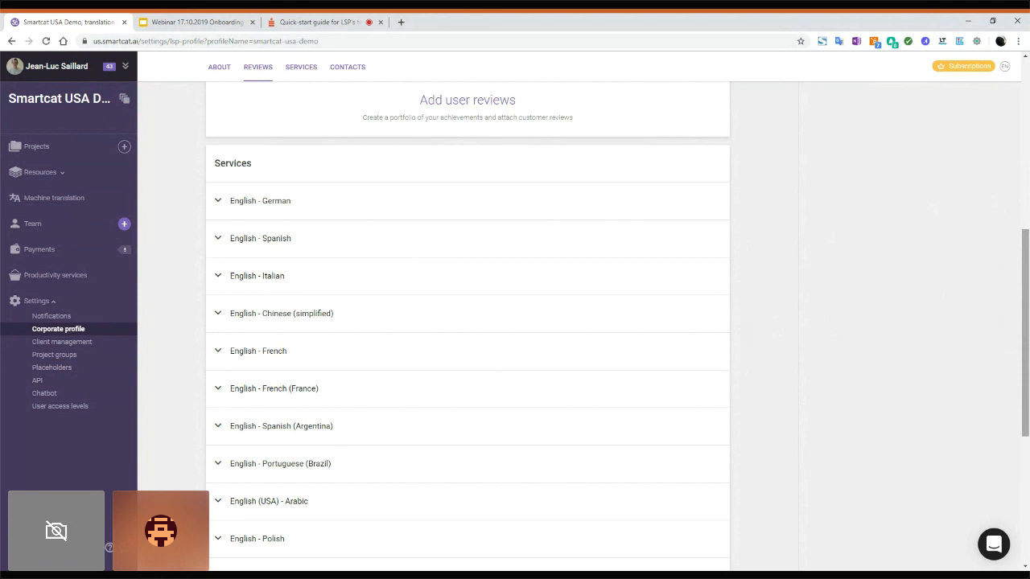
mouse_move(683, 235)
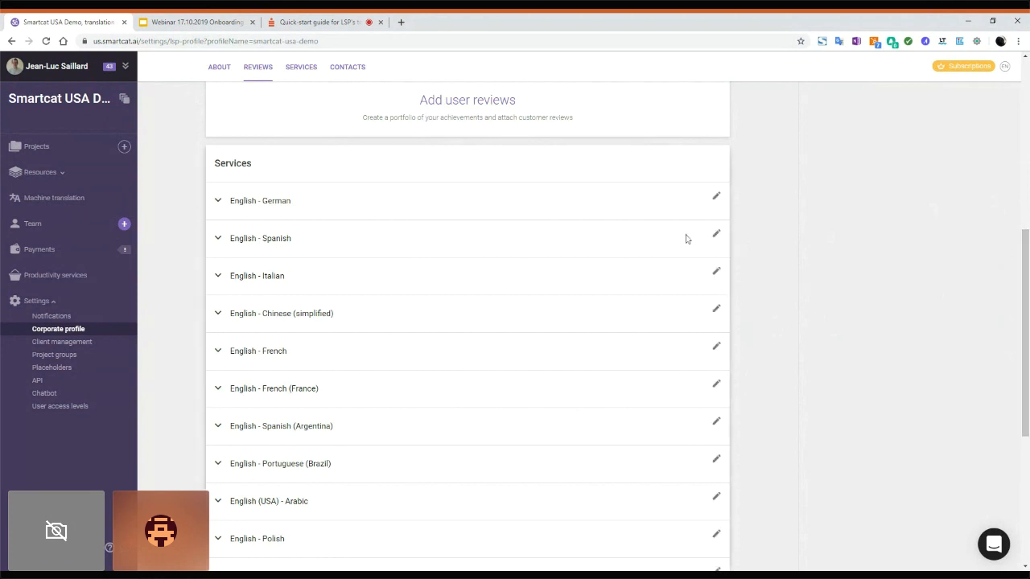
click(716, 197)
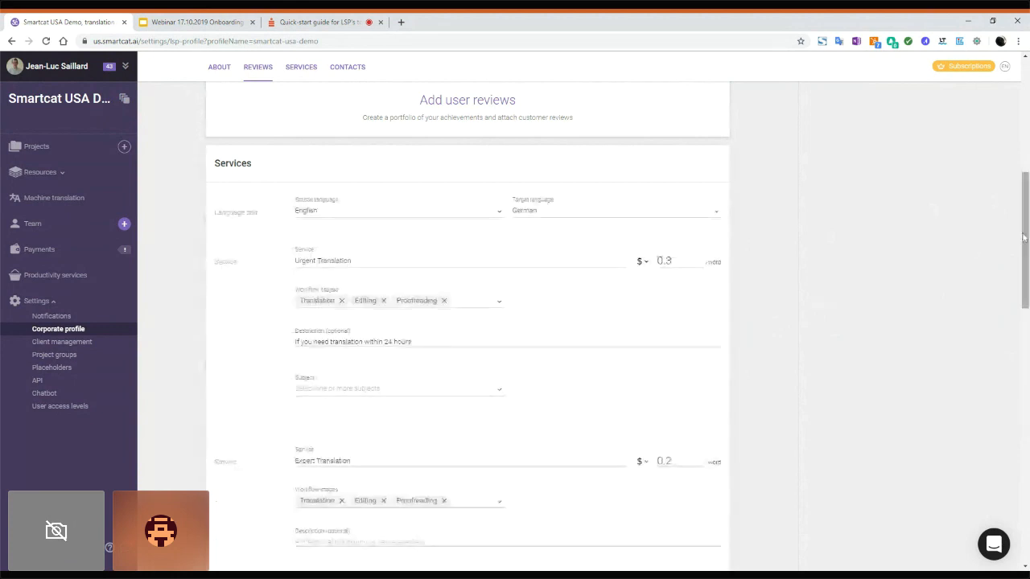
drag(1024, 237, 1027, 253)
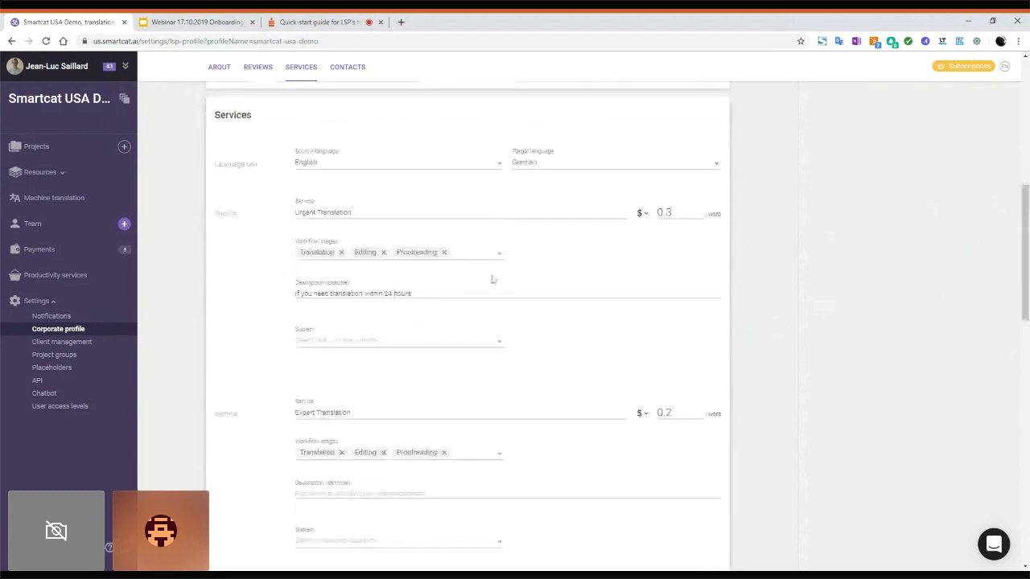
click(350, 223)
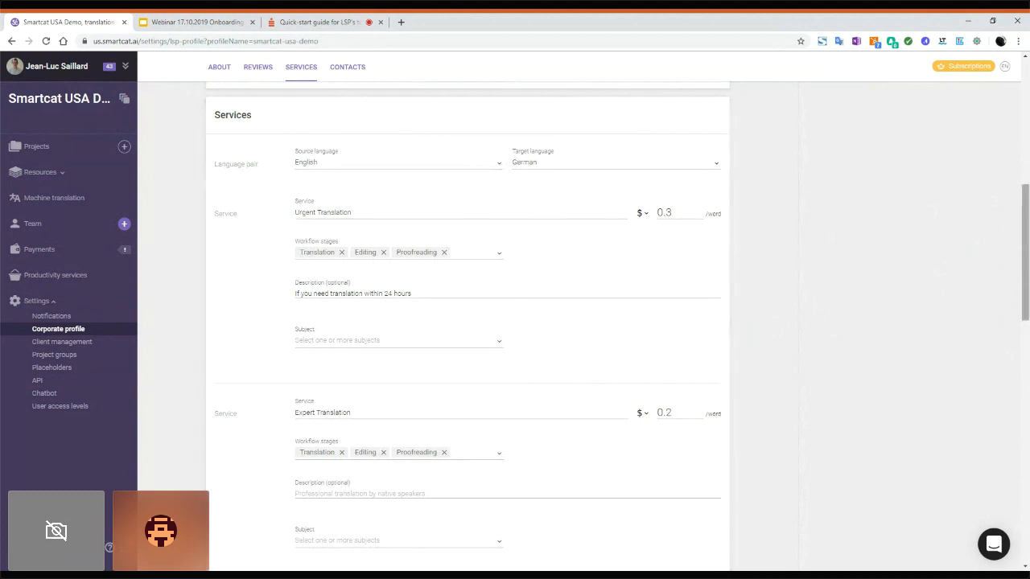
drag(1026, 237, 1026, 251)
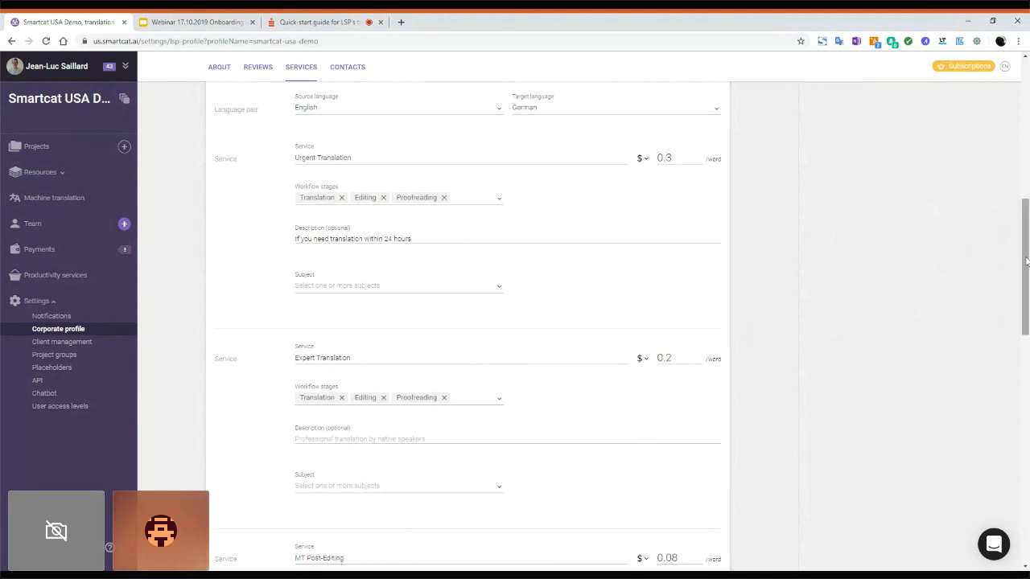
drag(1026, 263, 1021, 342)
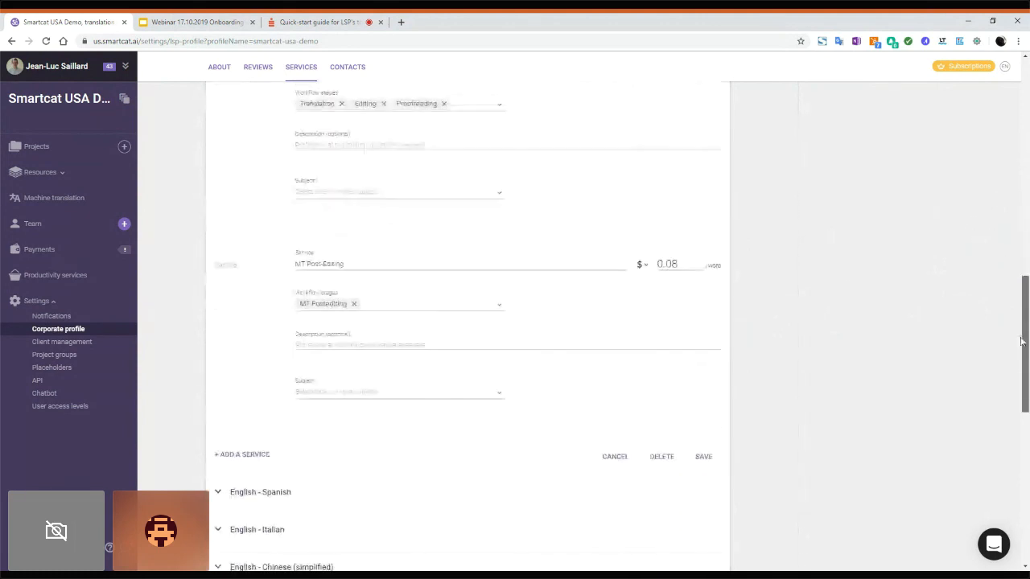
click(615, 456)
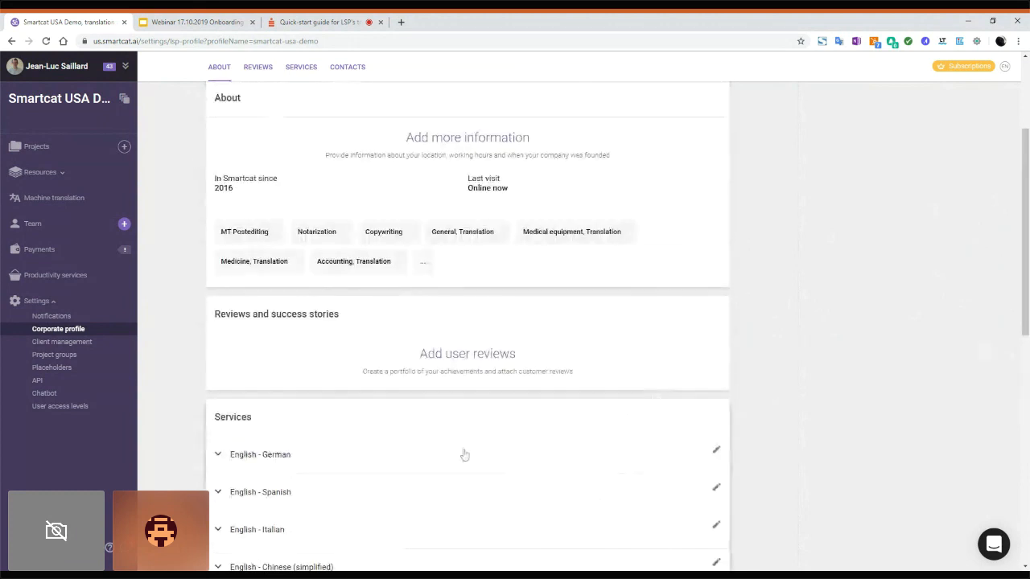
Step: Expand English - German to show its per-word rates, then scroll down to Contacts
click(328, 458)
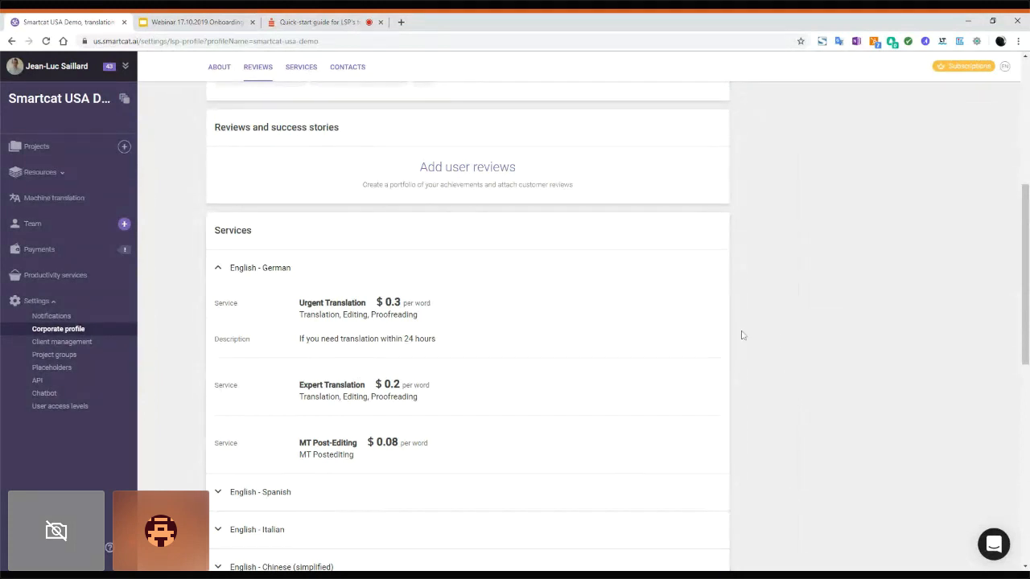
drag(1027, 302, 1027, 531)
mouse_move(691, 494)
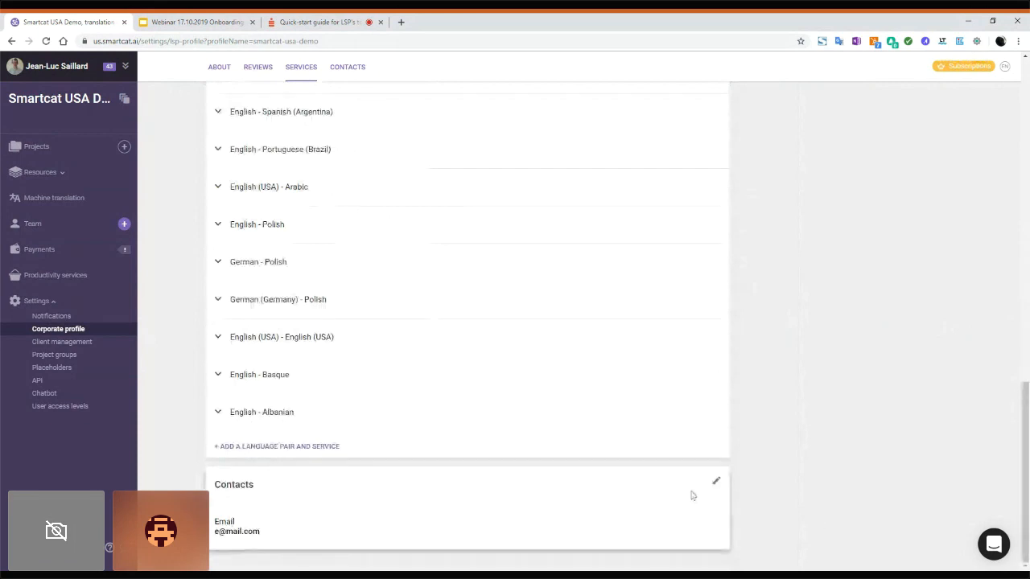
click(717, 483)
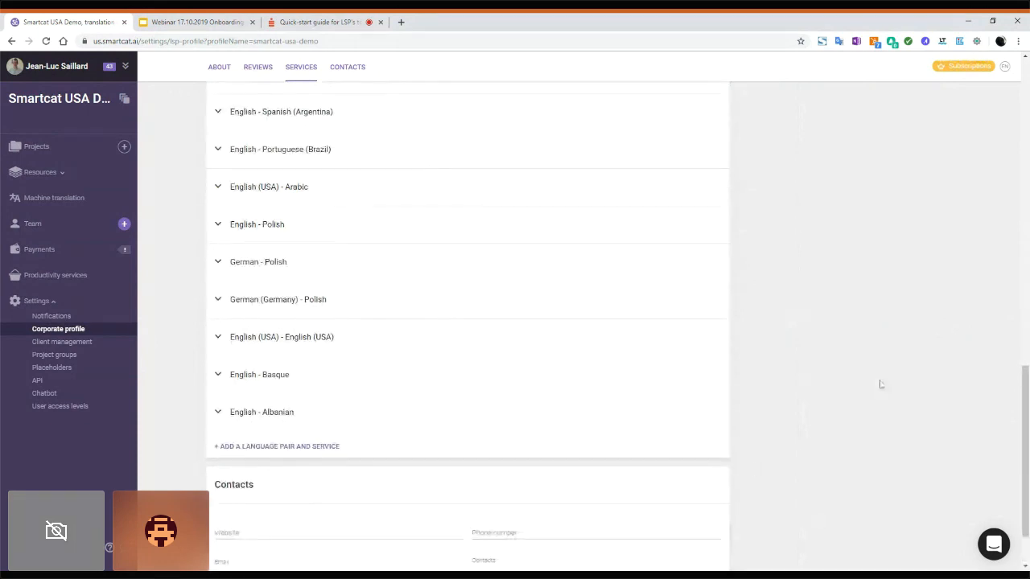
drag(1027, 396, 1027, 421)
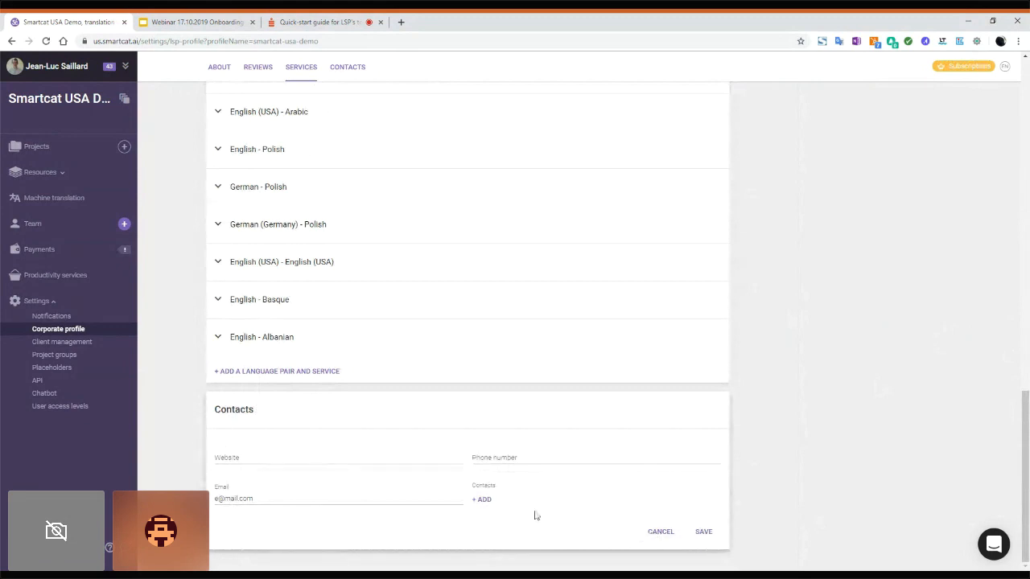
click(659, 533)
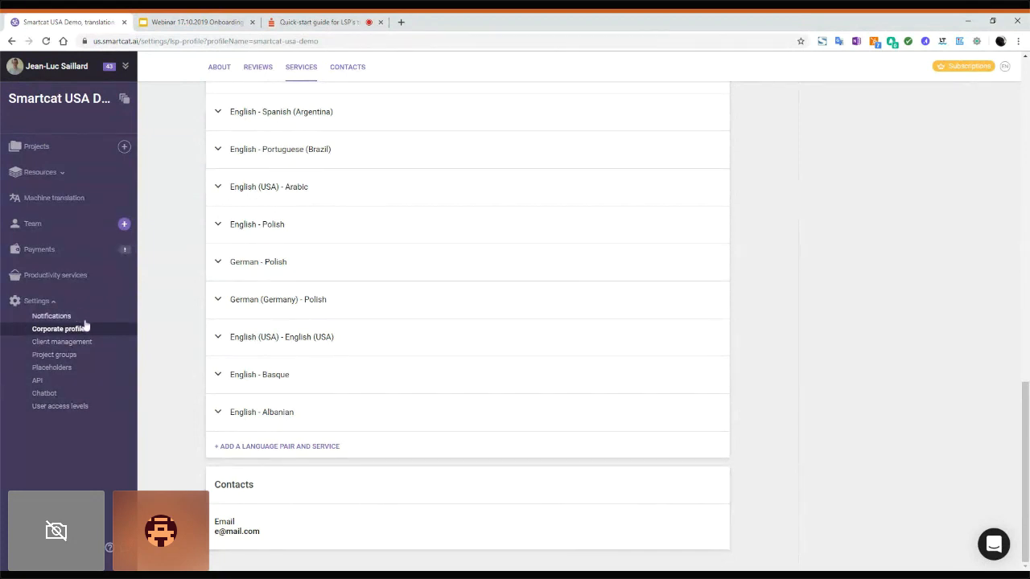
Step: Go to the Client management page under Settings
click(62, 342)
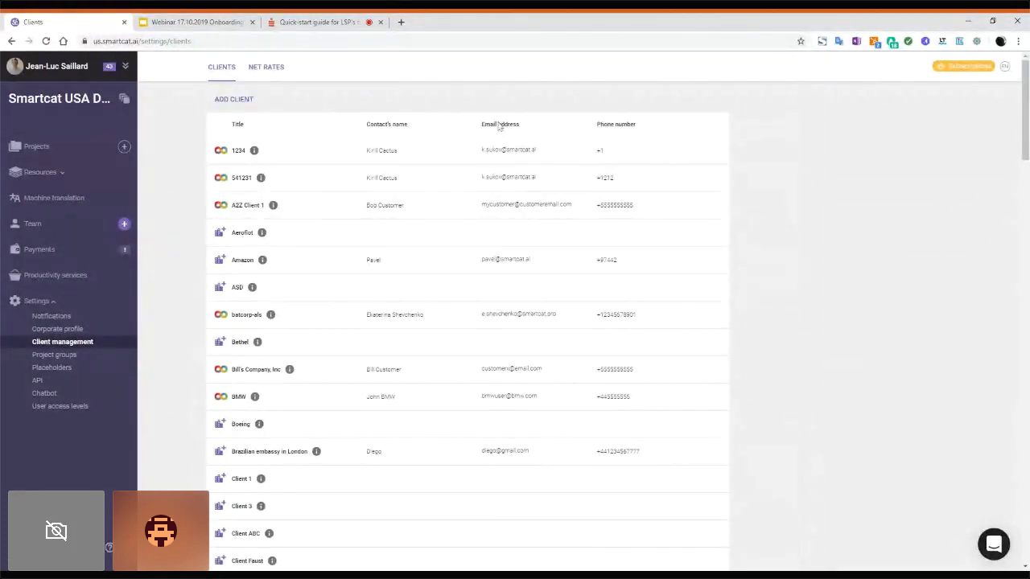
Step: Open the Add Client form from the Client management list
click(221, 100)
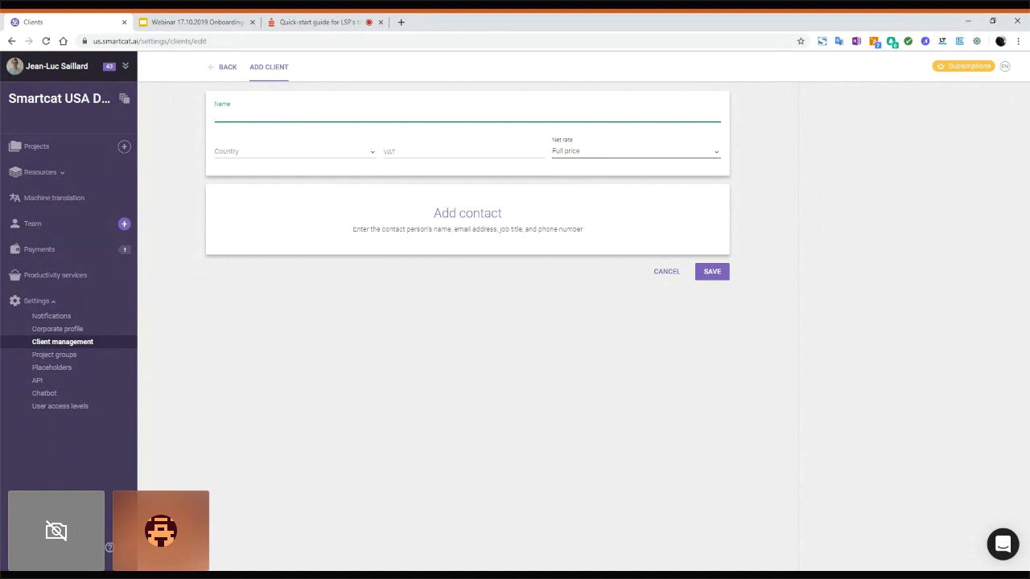
Step: Set the new client's Net rate to Customer ABC, then open and cancel a contact entry
click(565, 153)
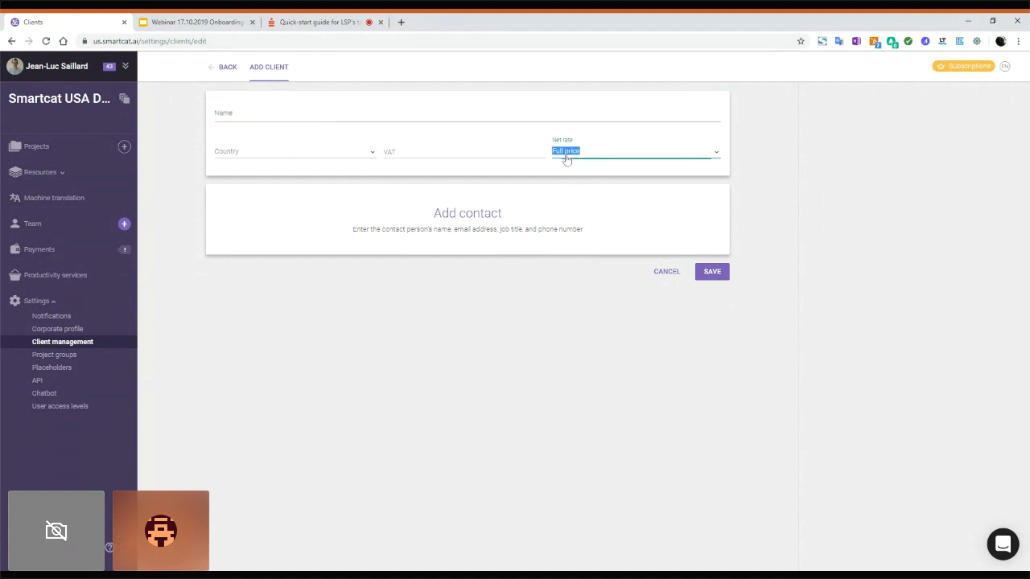
click(613, 141)
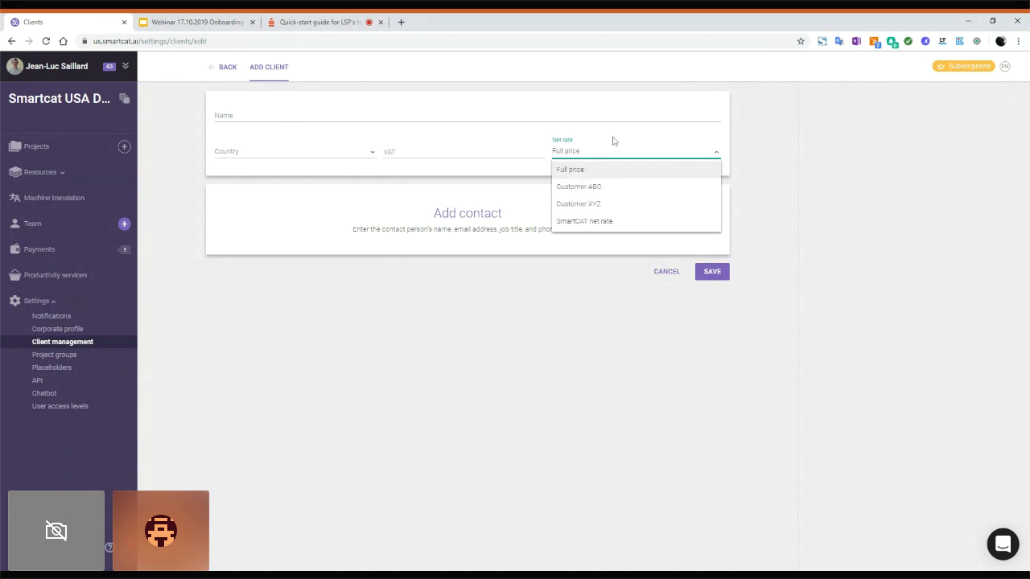
click(743, 153)
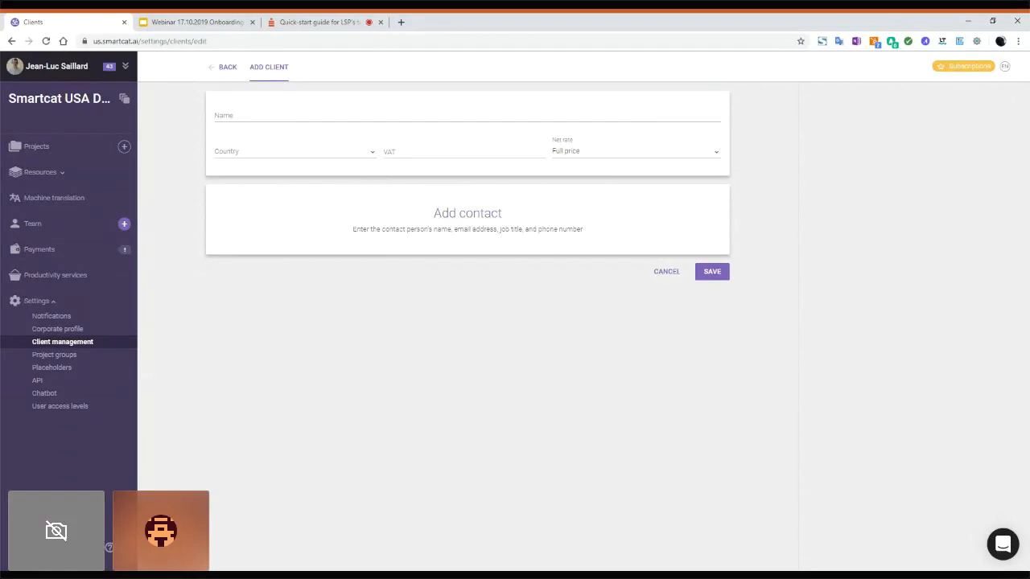
click(620, 156)
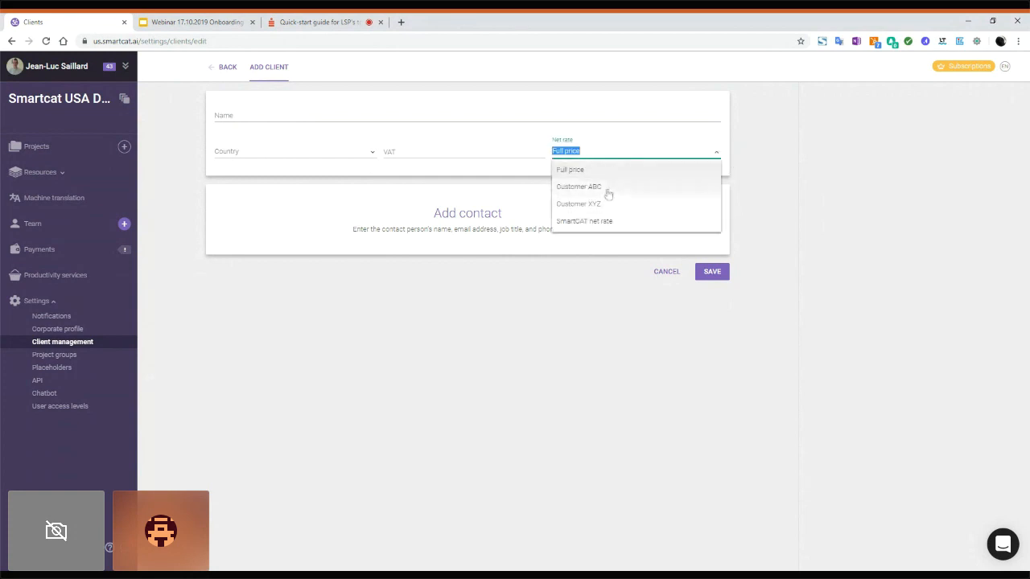
click(607, 188)
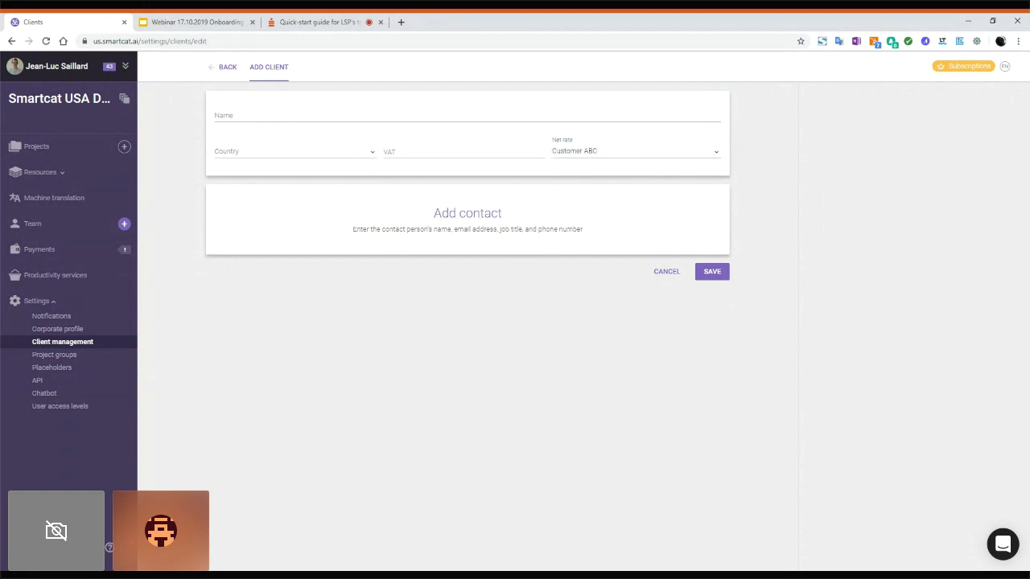
click(486, 216)
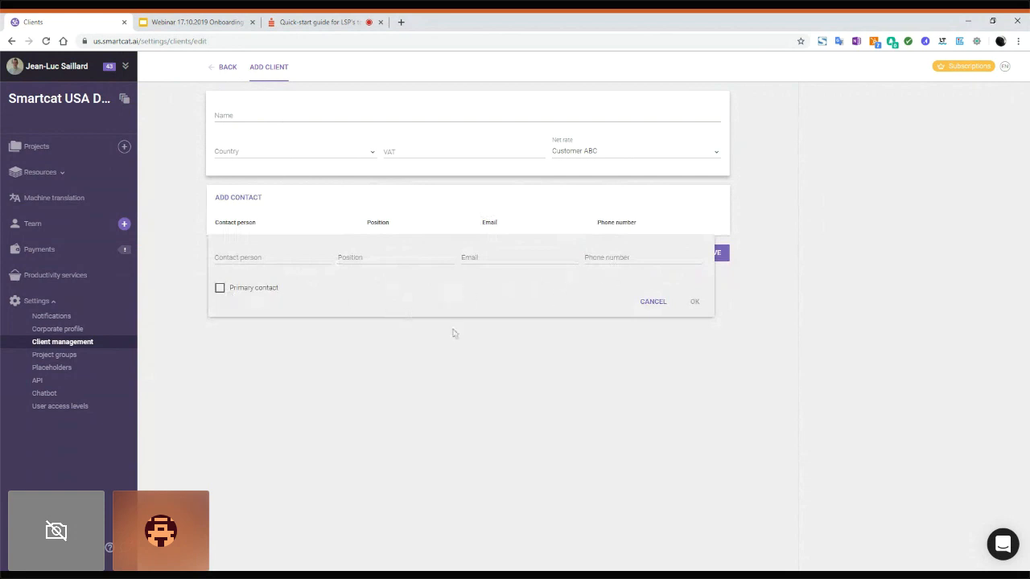
click(652, 306)
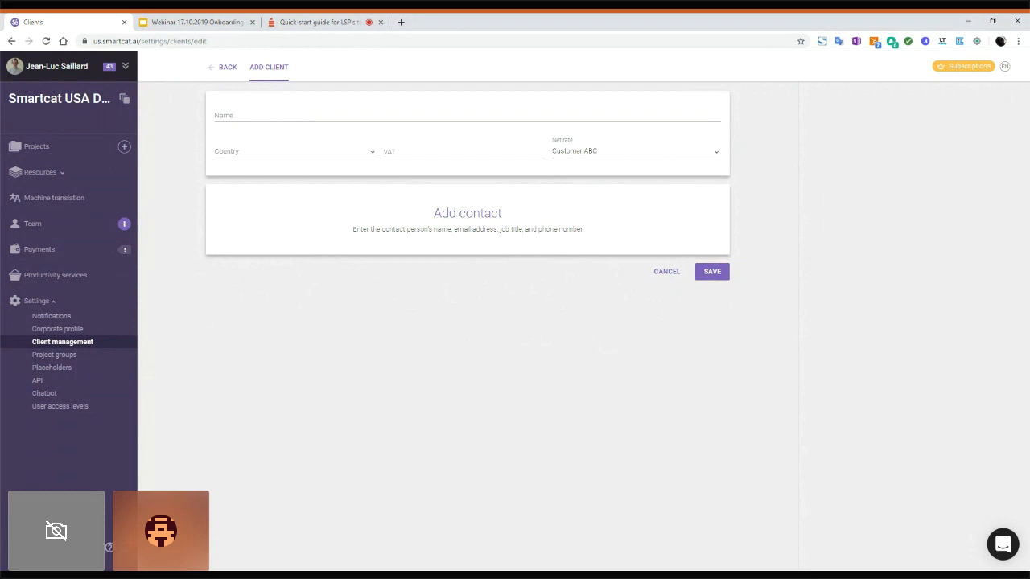
Step: Return to the Clients list, look over the Net Rates tab, then go back to Clients
click(228, 66)
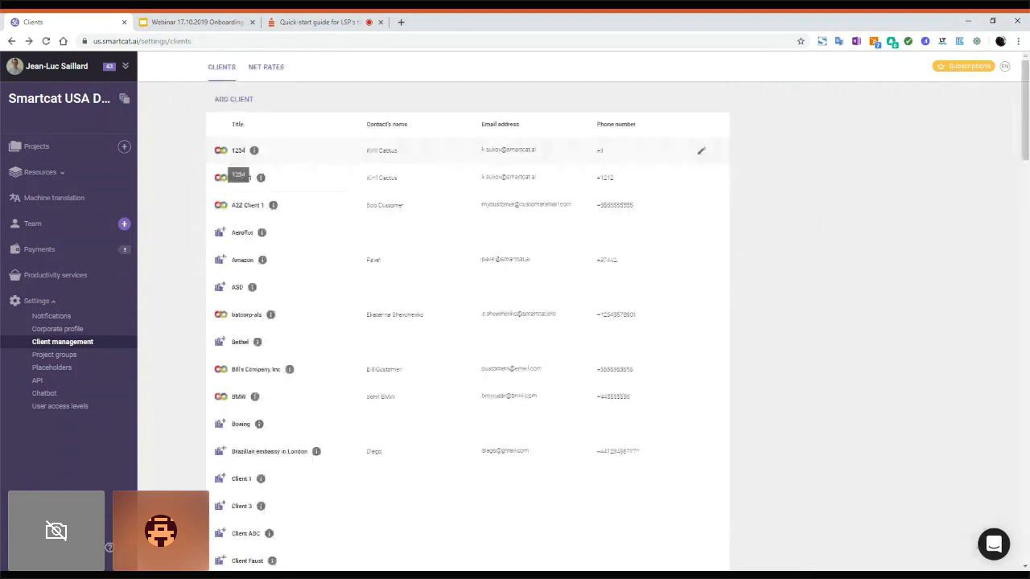
click(271, 69)
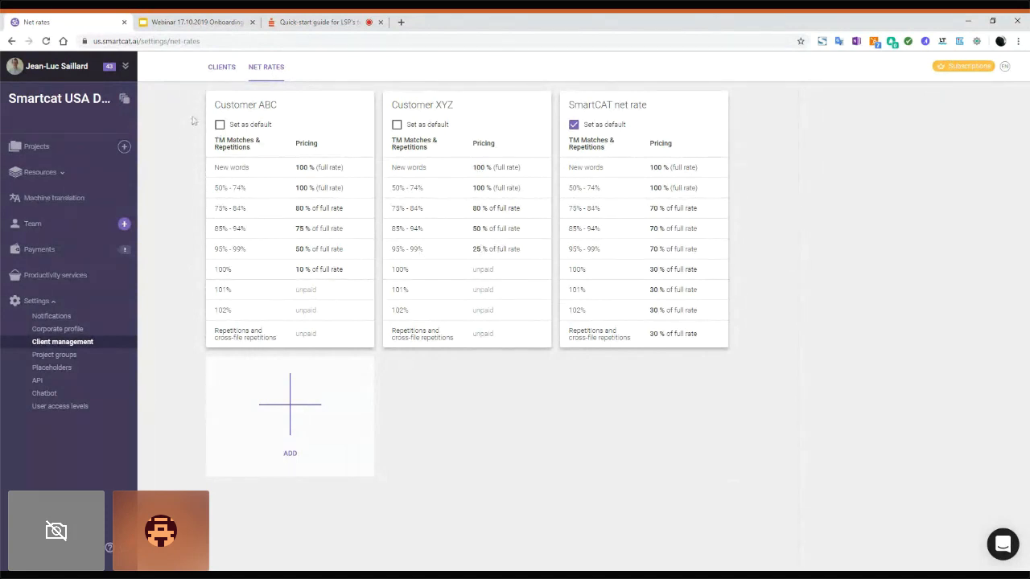
click(220, 69)
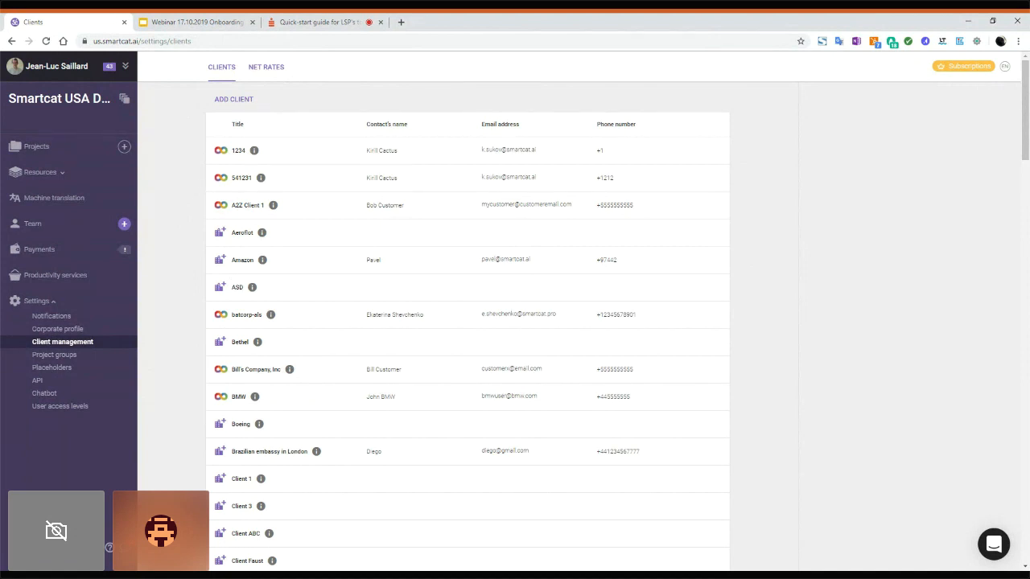
Step: Open the Project groups settings and expand the Resources section in the sidebar
click(61, 358)
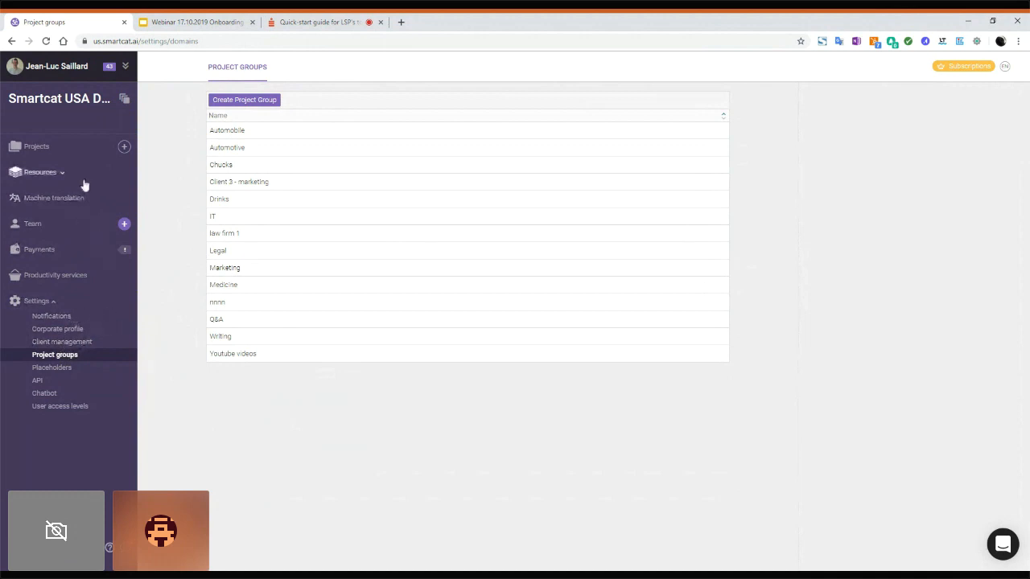
click(40, 173)
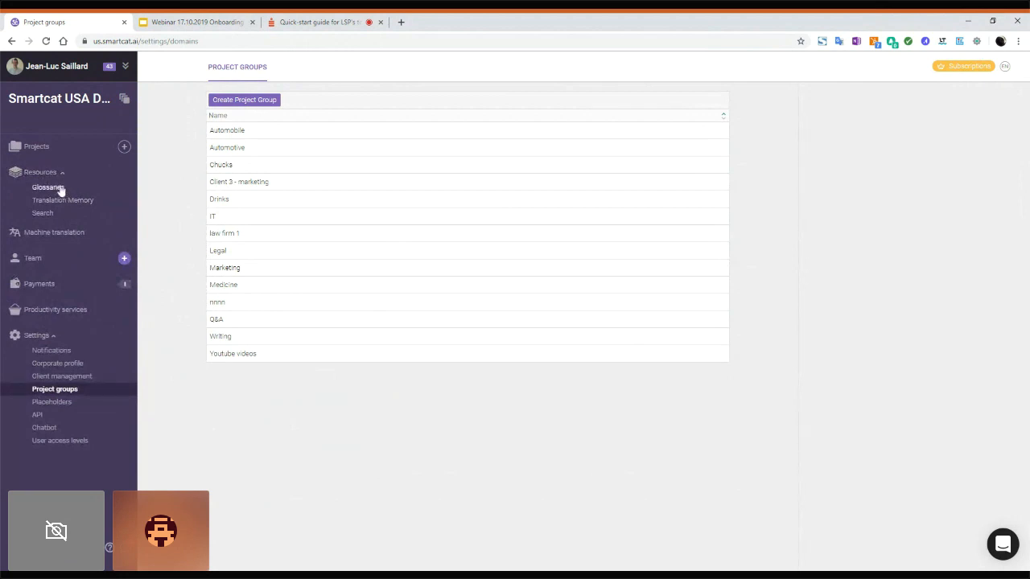
Step: Show the Glossaries list with Aeroflot, Bethel, boston and other glossaries
click(58, 190)
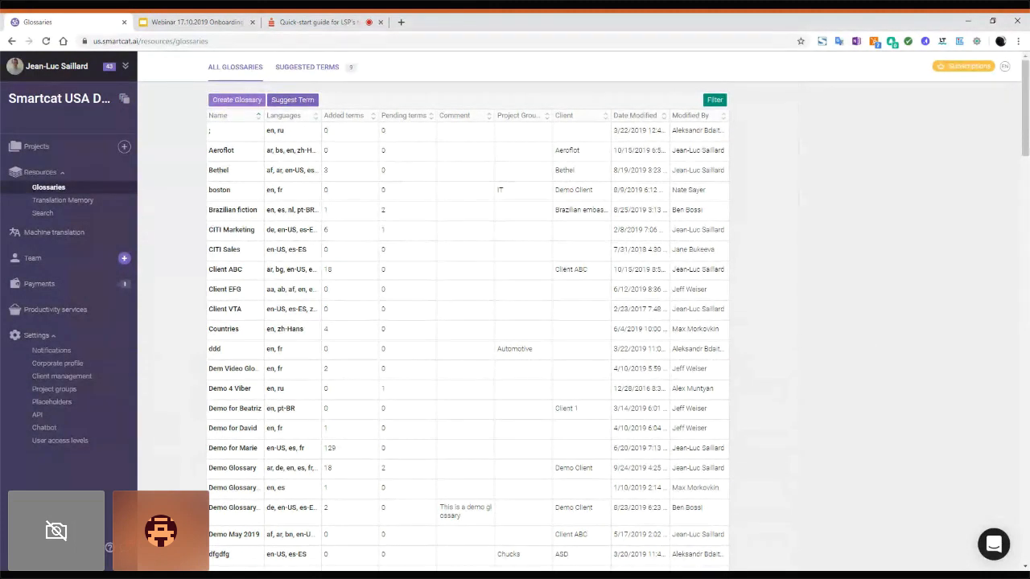
Step: Start a new glossary named 'Customer XYZ' and add Afrikaans as Language 3
click(239, 101)
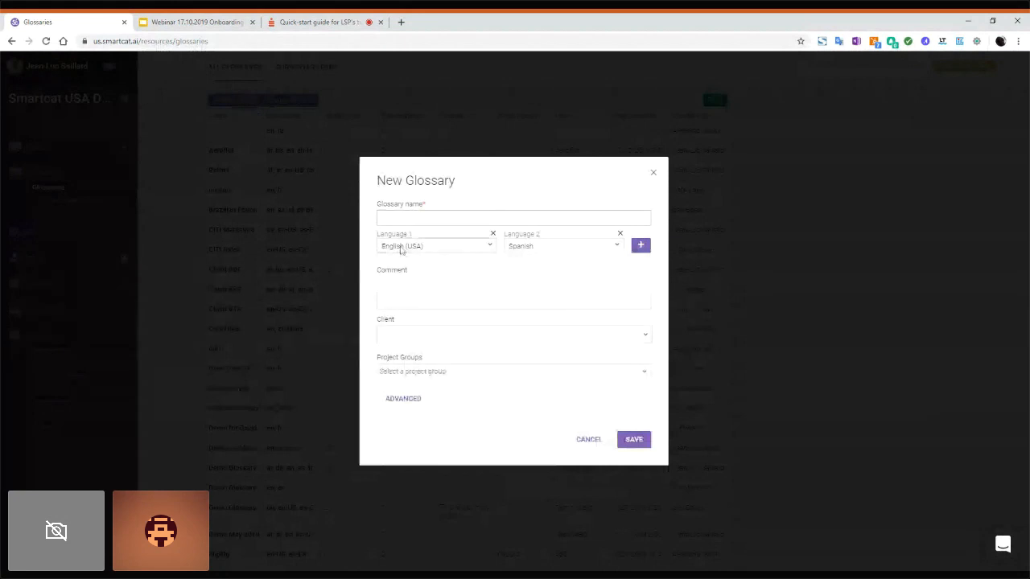
text(Customer XYZ)
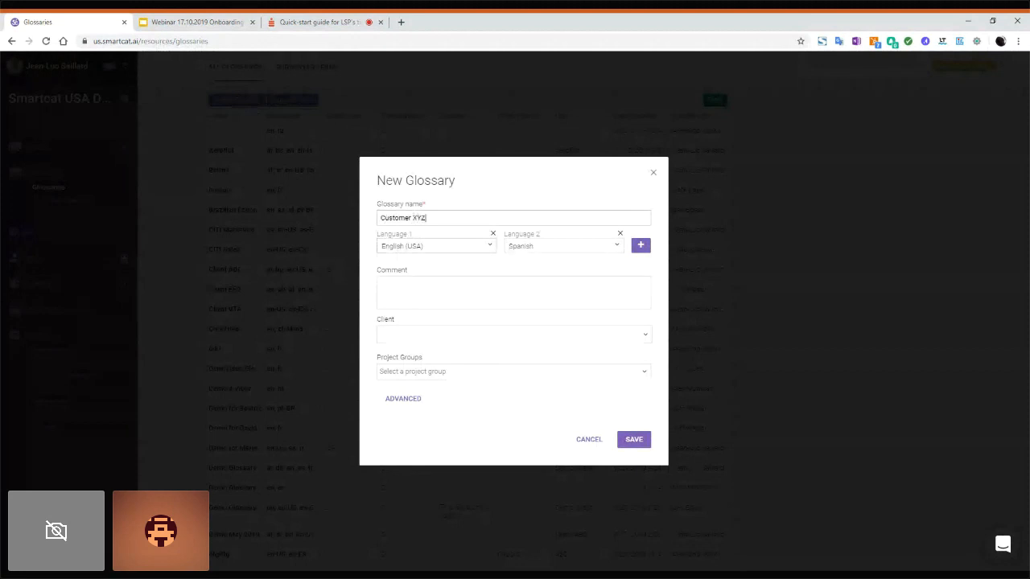
click(641, 246)
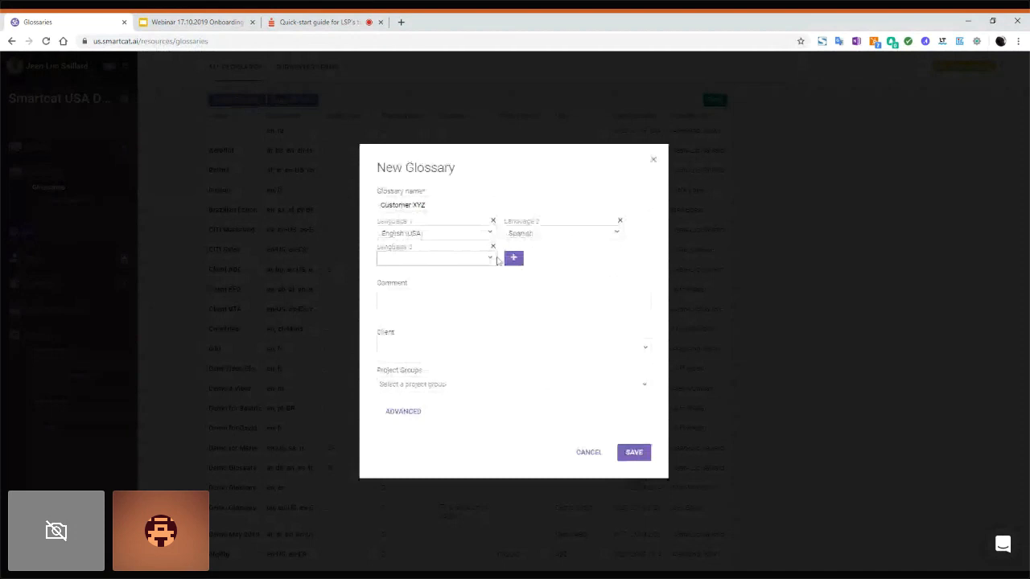
click(487, 261)
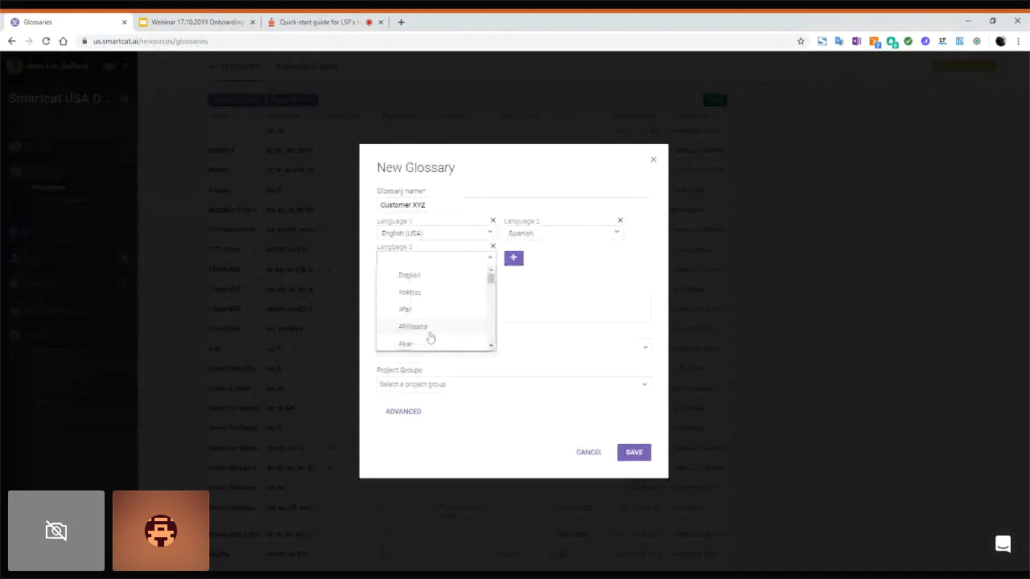
click(430, 330)
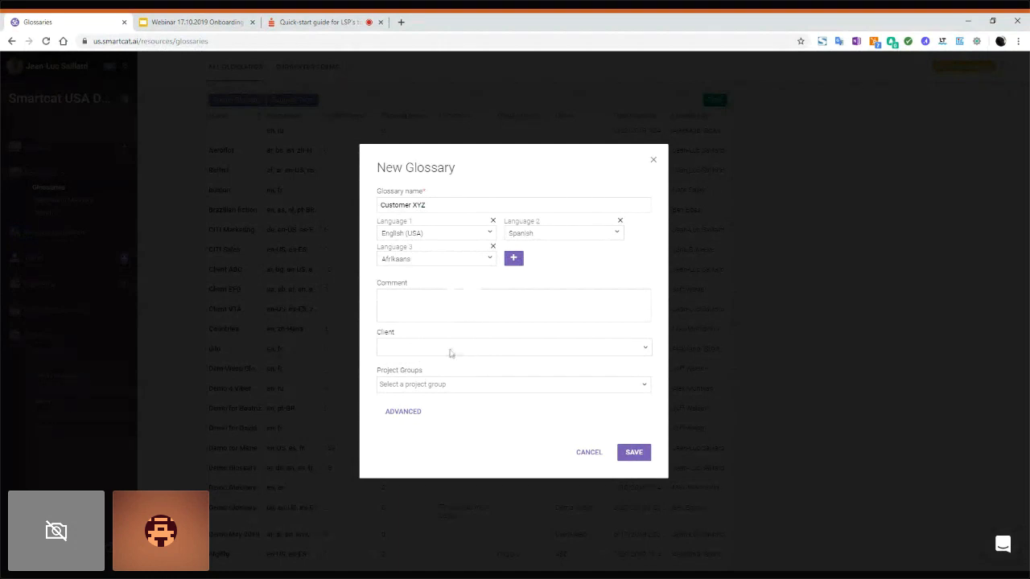
Step: Assign the glossary to client Bethel, then tick and remove the Legal project group
click(448, 356)
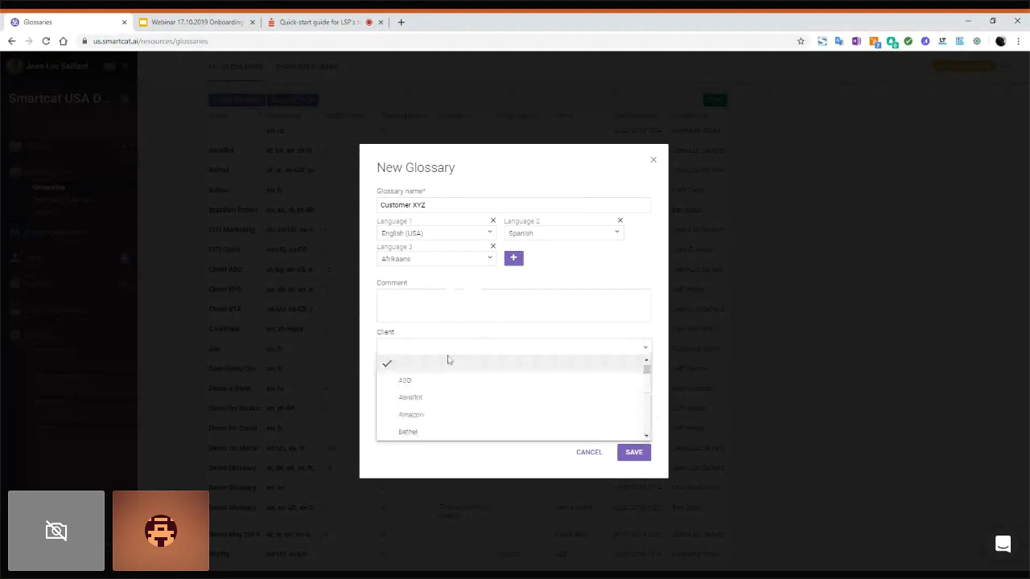
click(413, 432)
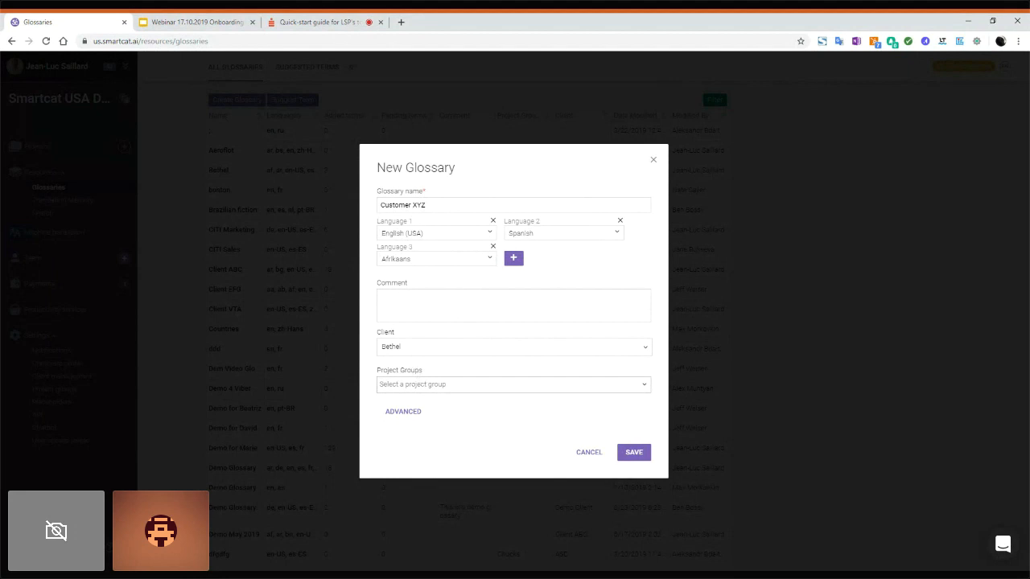
click(379, 384)
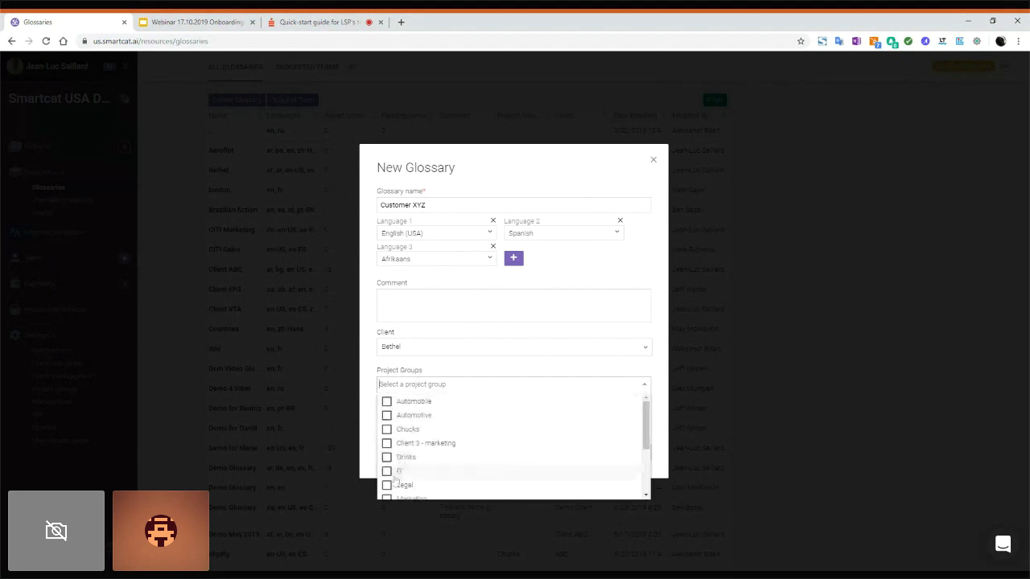
click(387, 485)
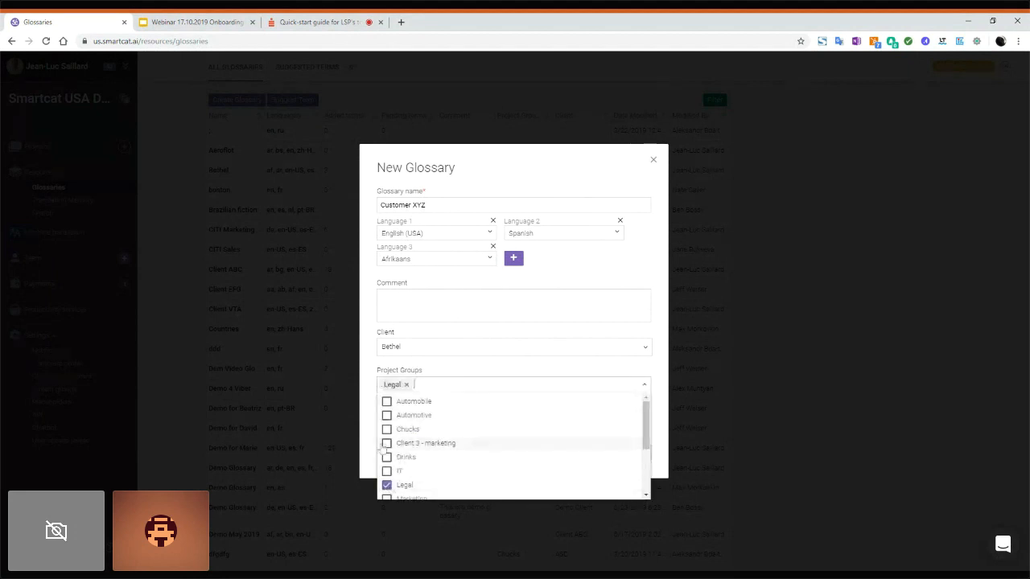
click(370, 387)
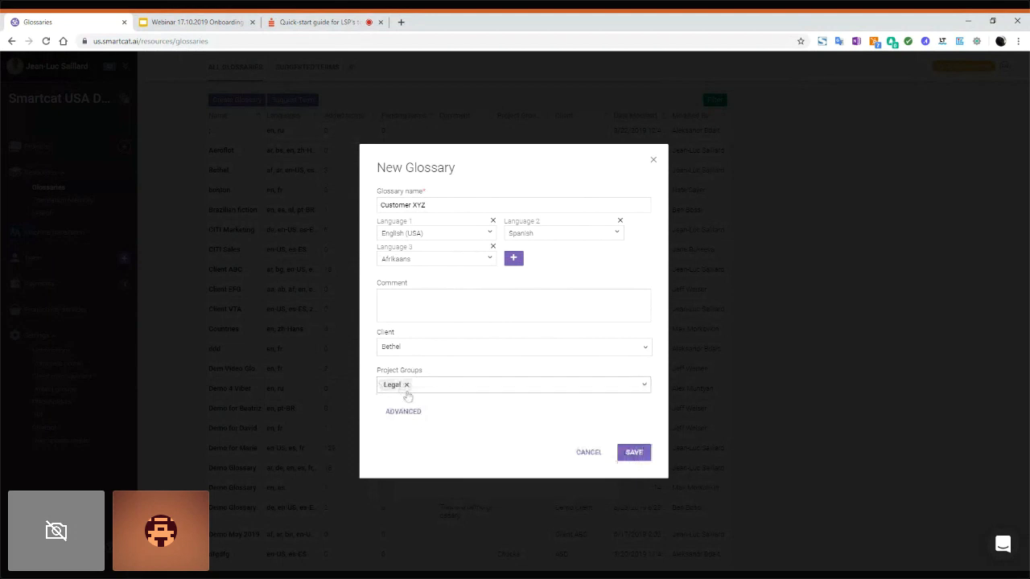
click(406, 385)
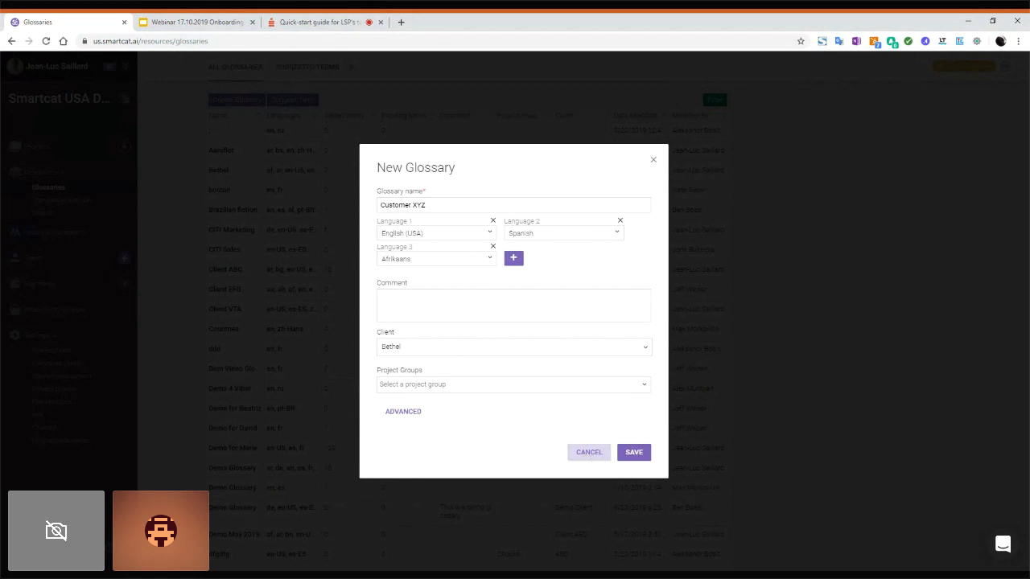
Step: Discard the draft, open Demo Glossary Video, and view its Term-level fields without changes
click(587, 455)
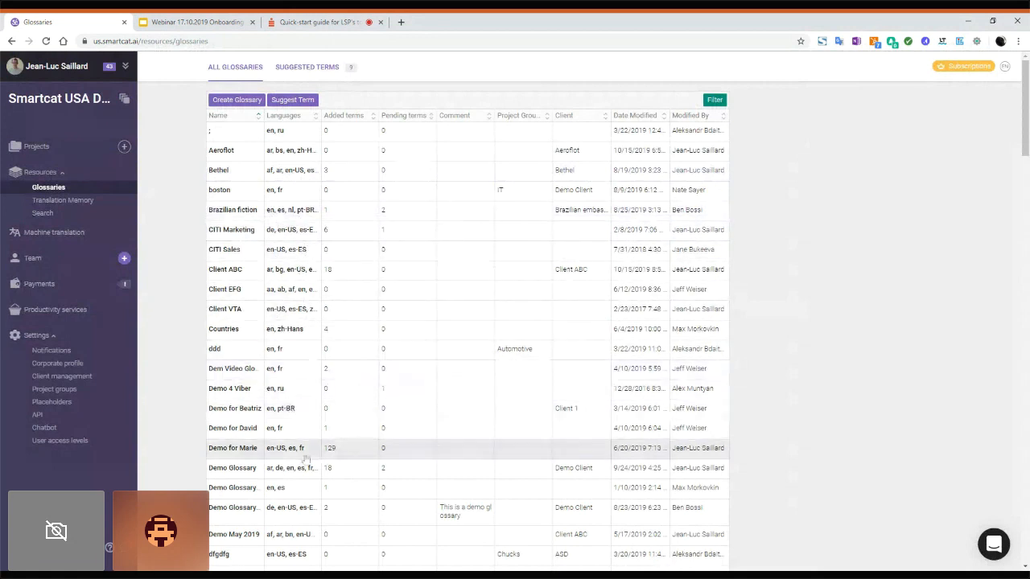
click(259, 515)
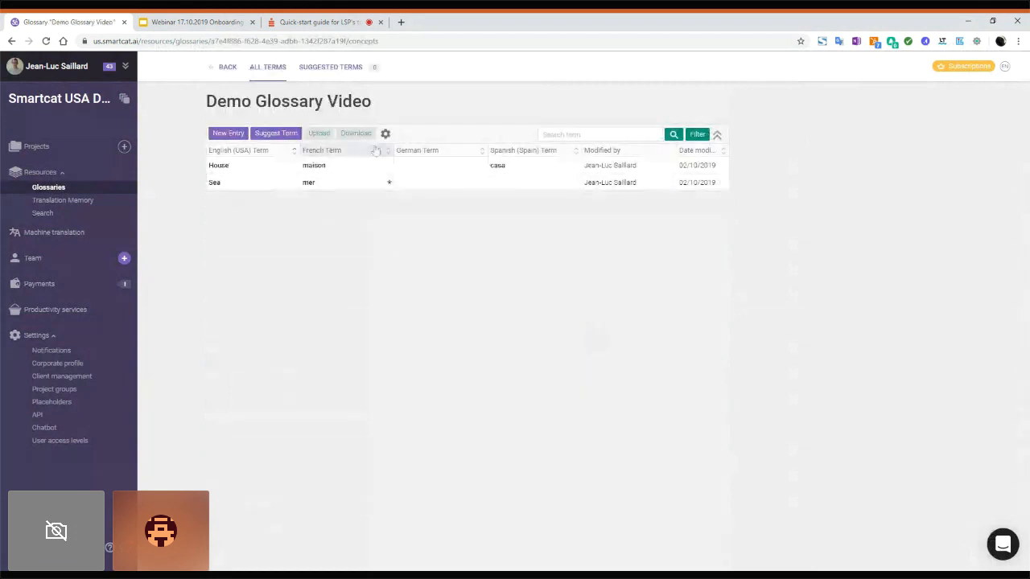
click(413, 169)
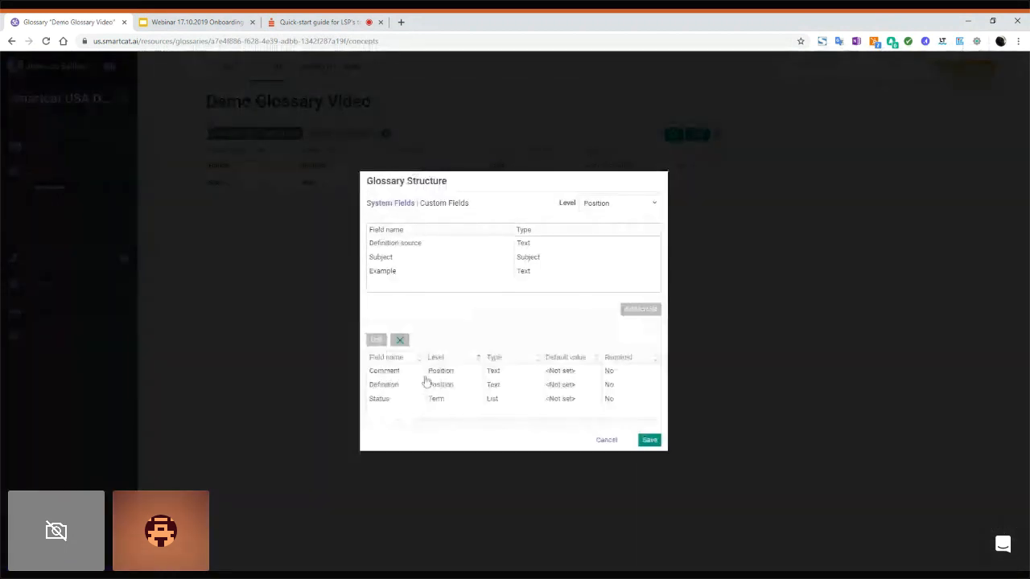
click(631, 203)
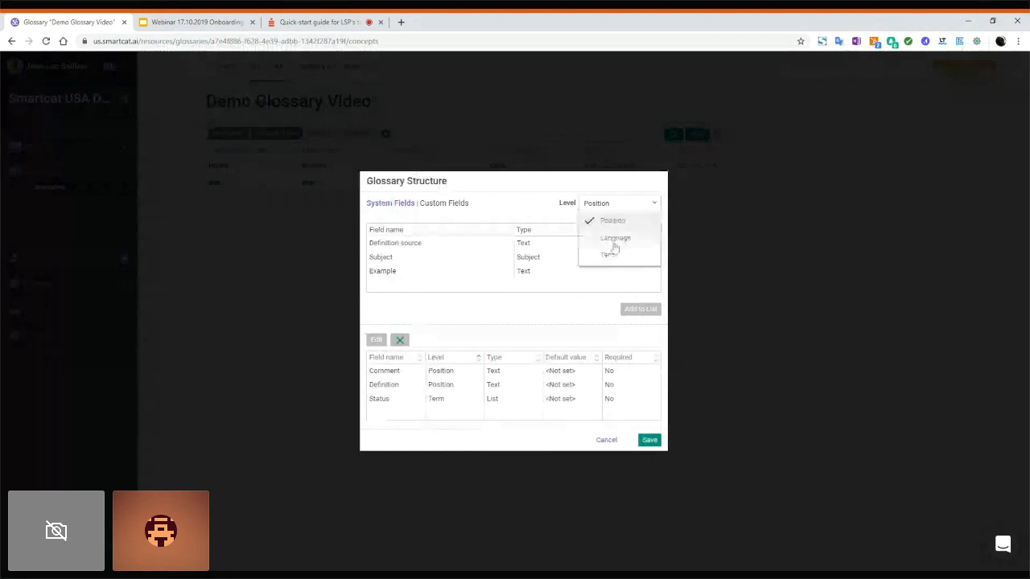
click(610, 254)
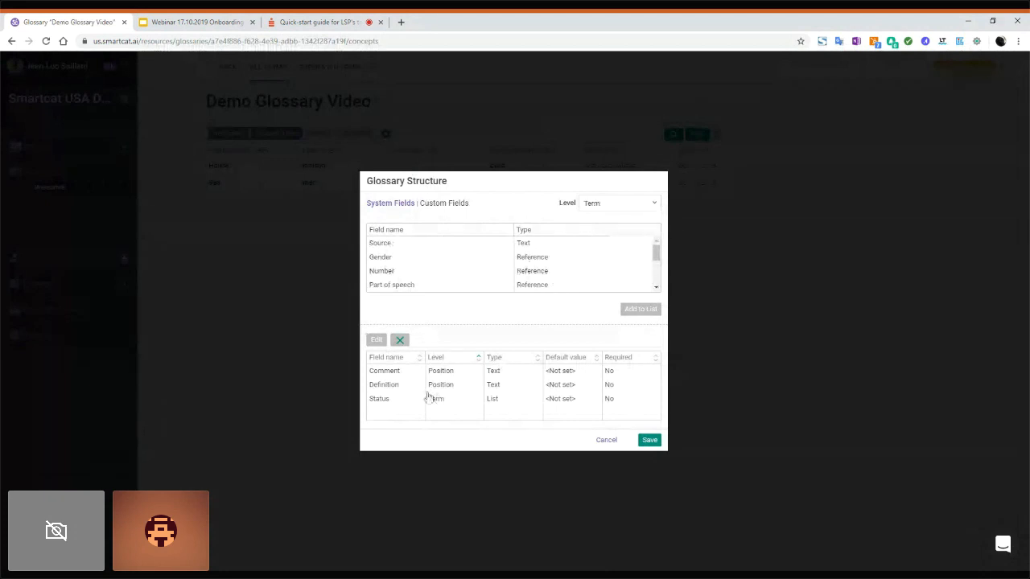
click(605, 441)
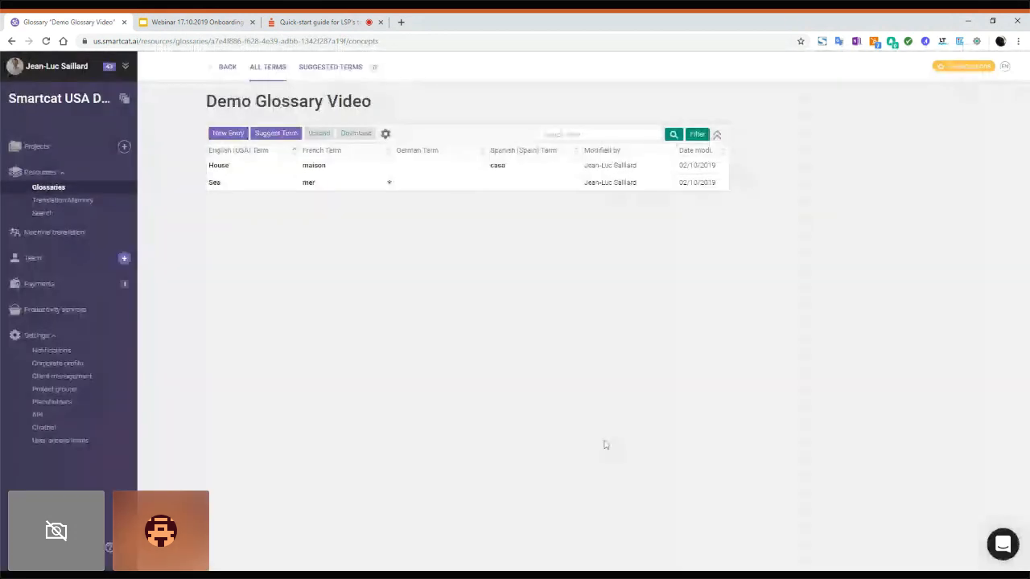
Step: Expand the Sea entry and check the status of French terms océan and mer
click(260, 183)
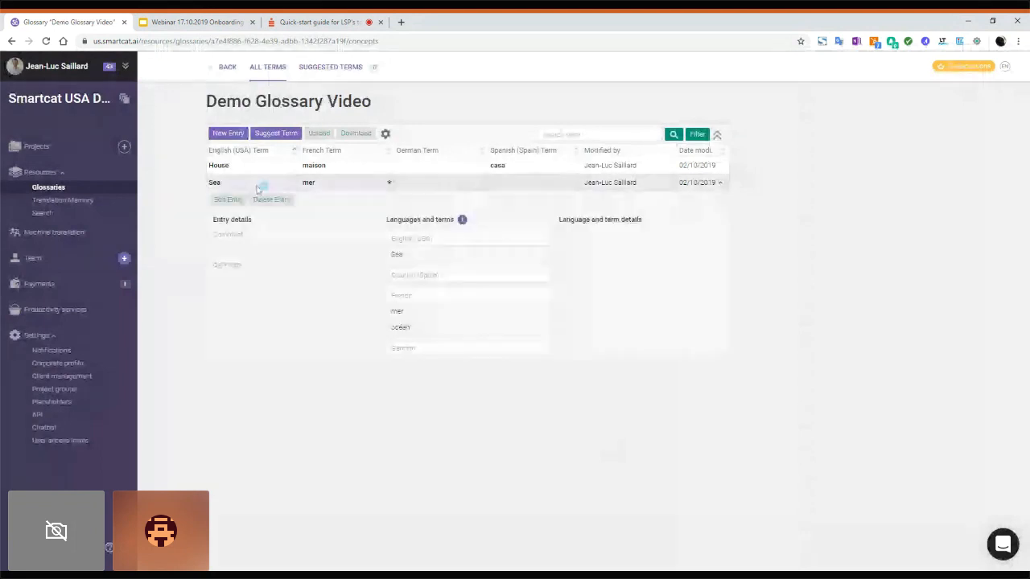
click(440, 330)
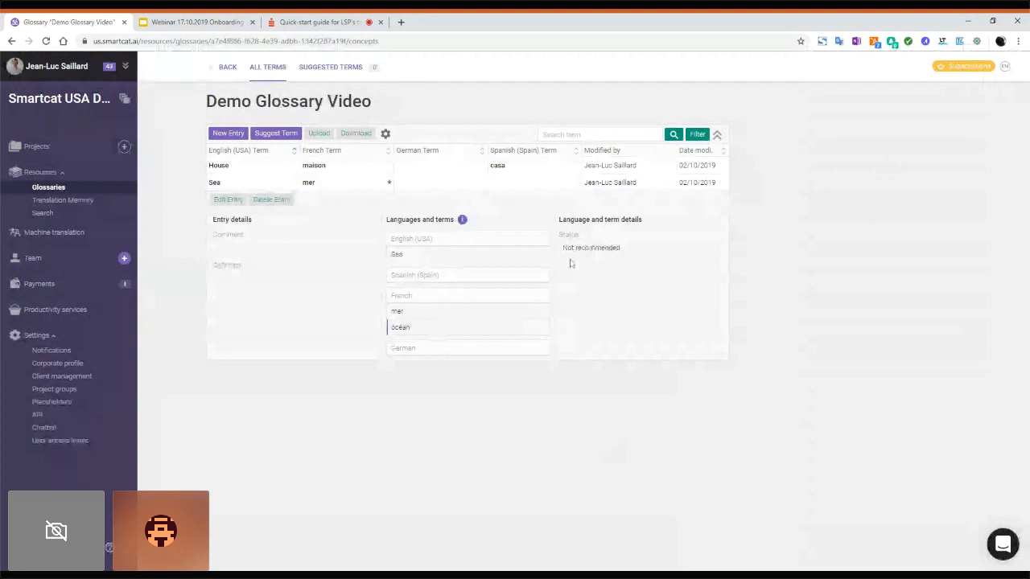
click(472, 316)
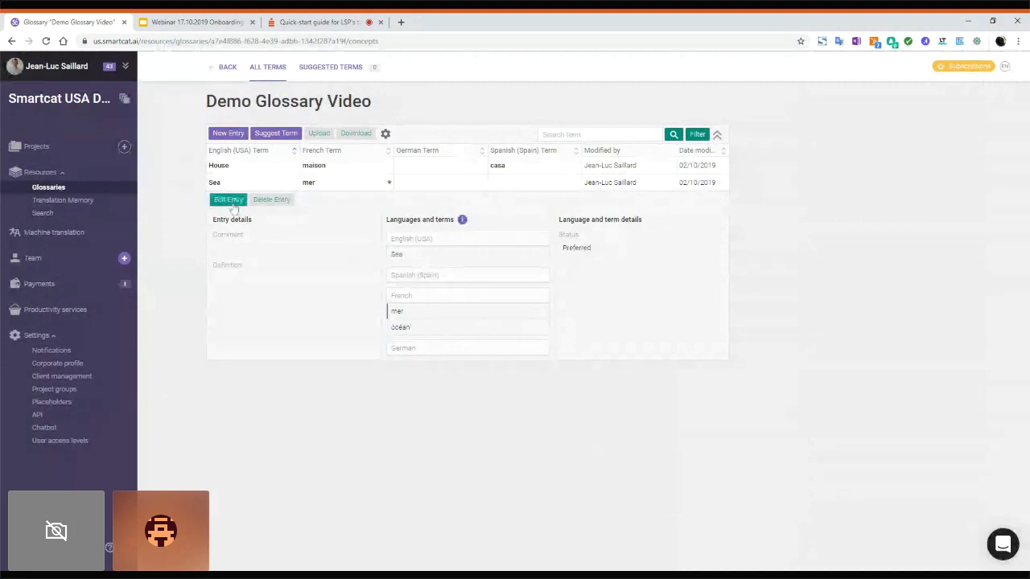
Step: Edit the Sea entry keeping status Preferred, cancel, and return to all glossaries
click(229, 200)
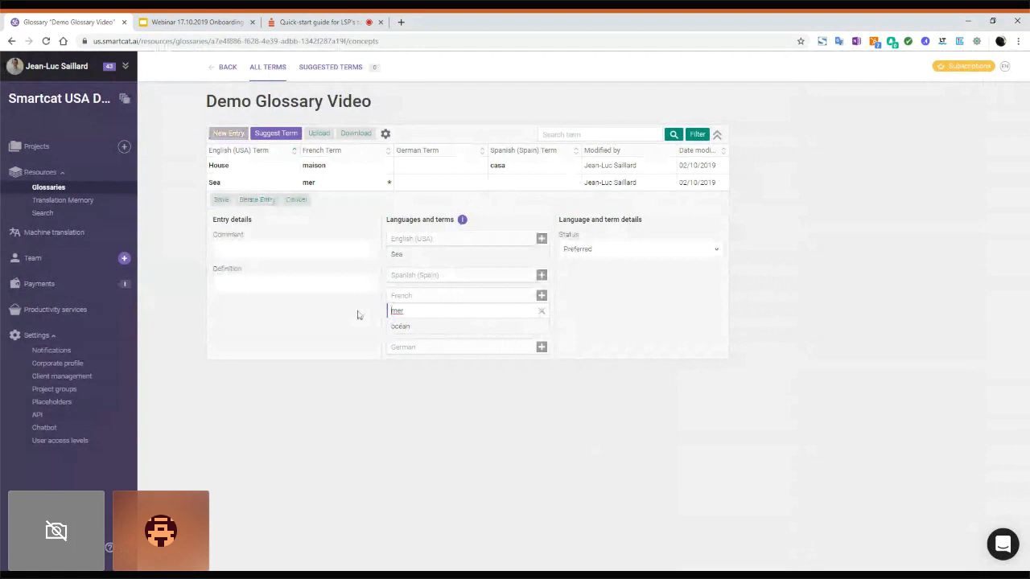
click(624, 254)
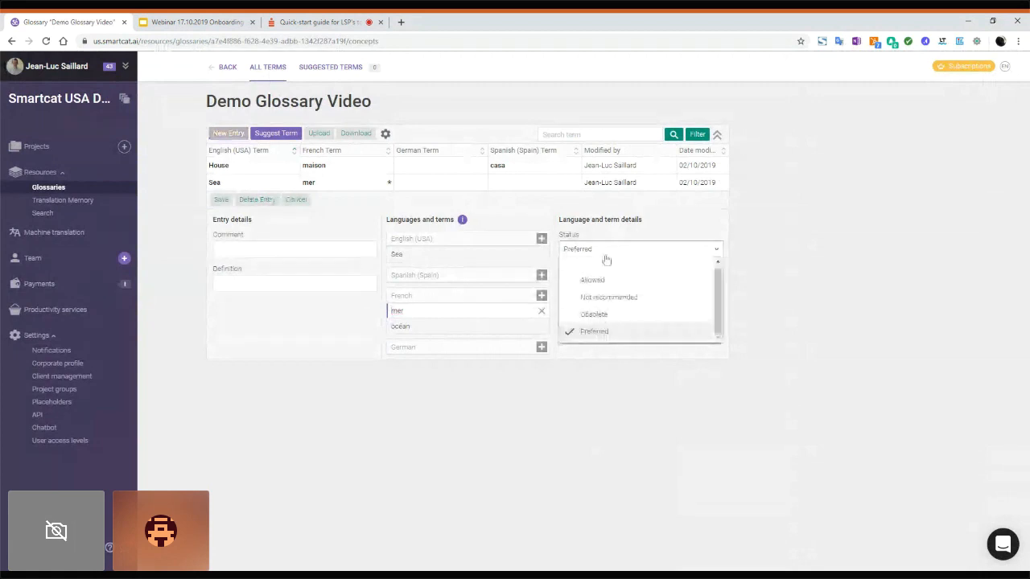
click(667, 234)
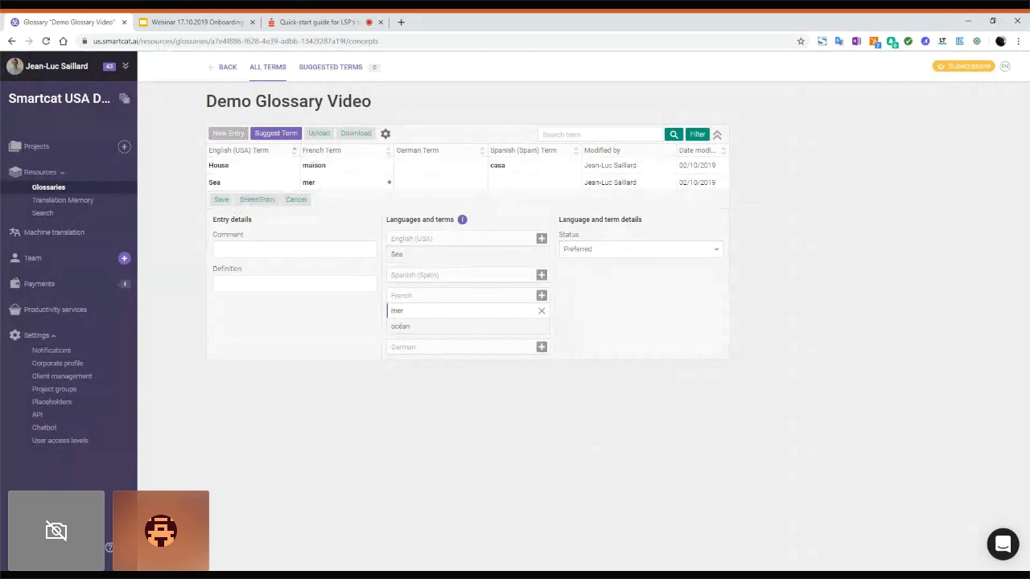
click(296, 201)
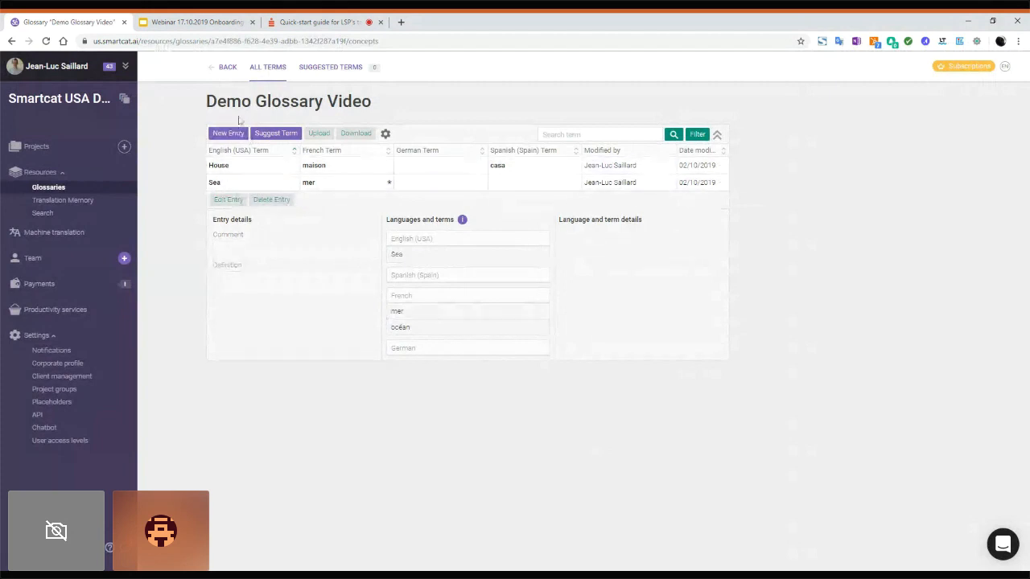
click(228, 69)
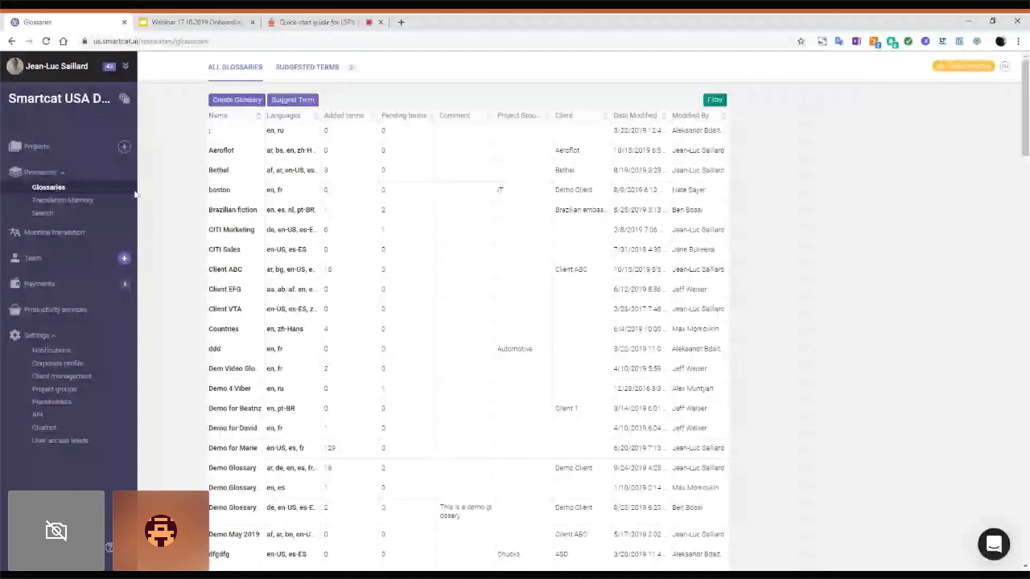
Step: Create a new translation memory from the Translation Memory list, naming it 'Customer XYZ'
click(66, 201)
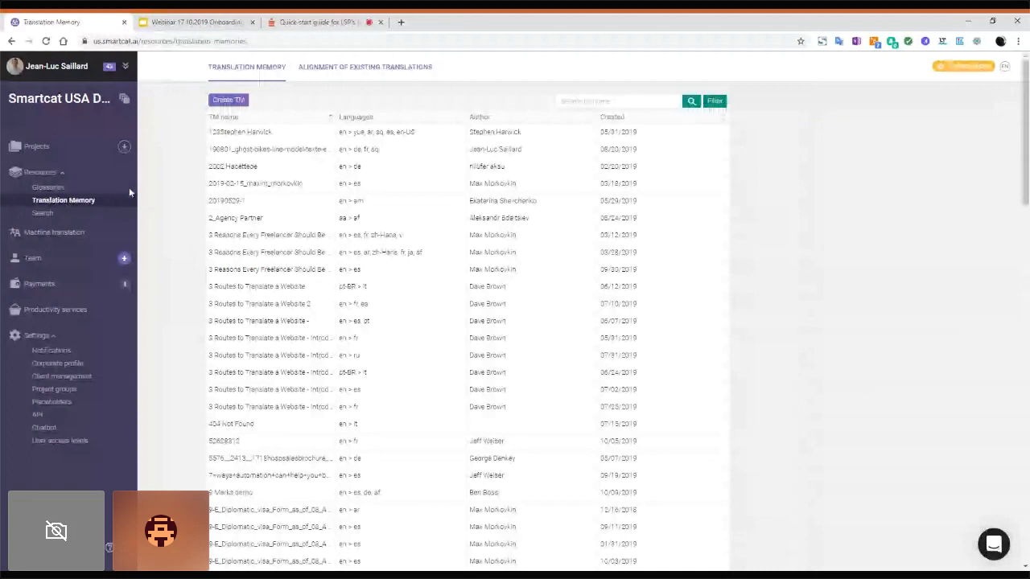
click(224, 103)
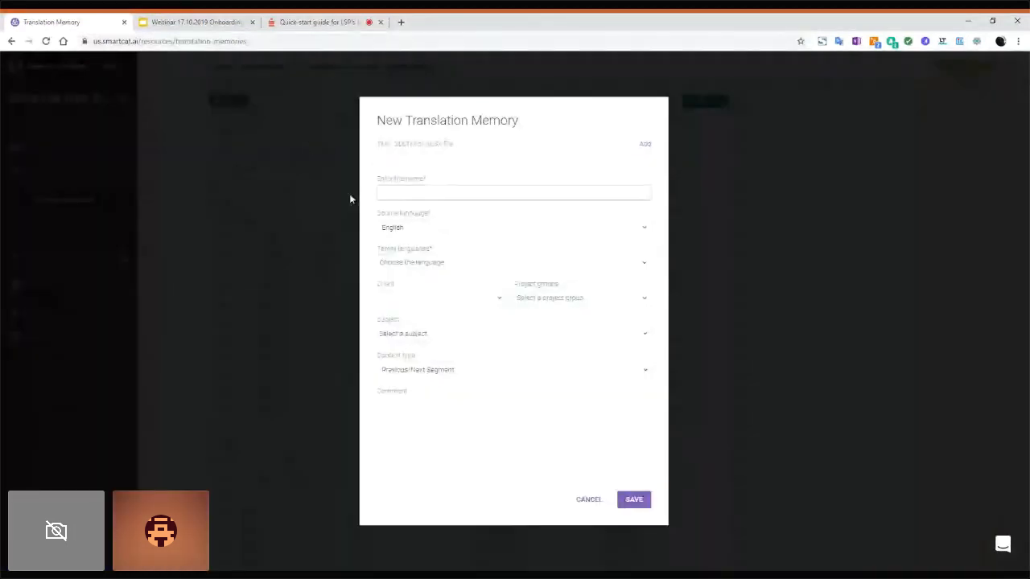
text(Gust)
text(omer X)
text(YZ)
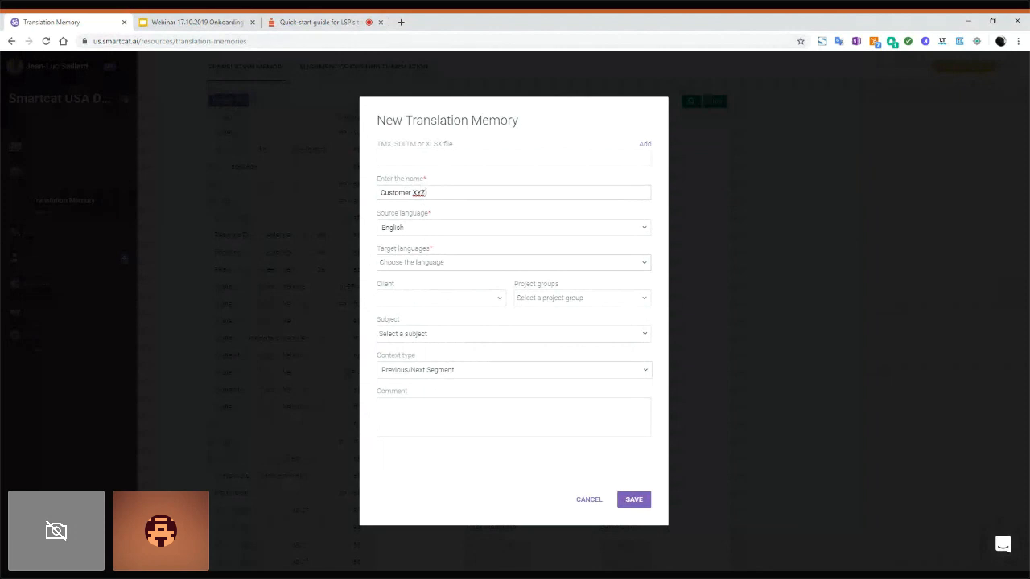
Step: Pick client Amazon for the memory draft, cancel it, and open the My Team list
click(501, 301)
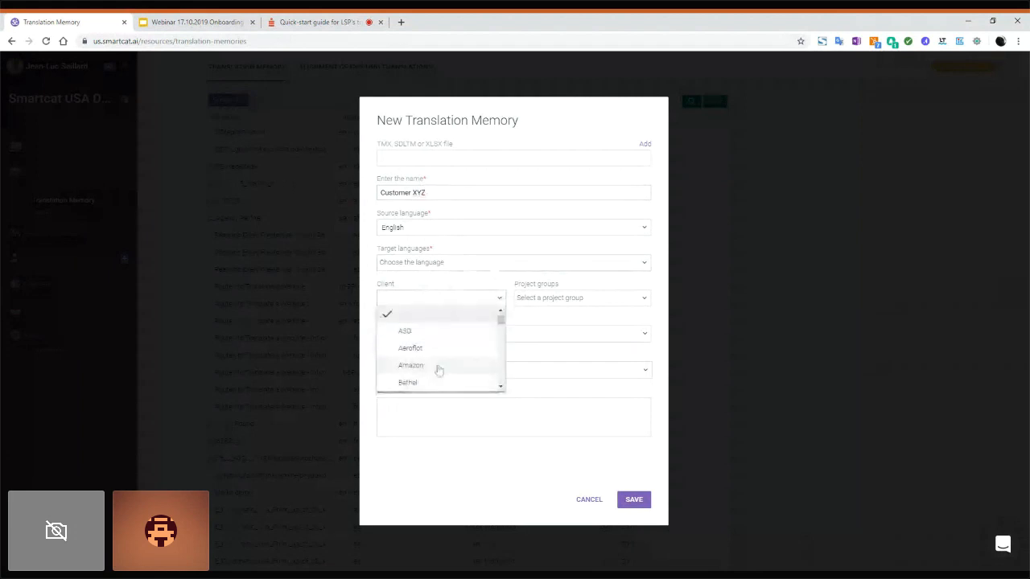
click(438, 369)
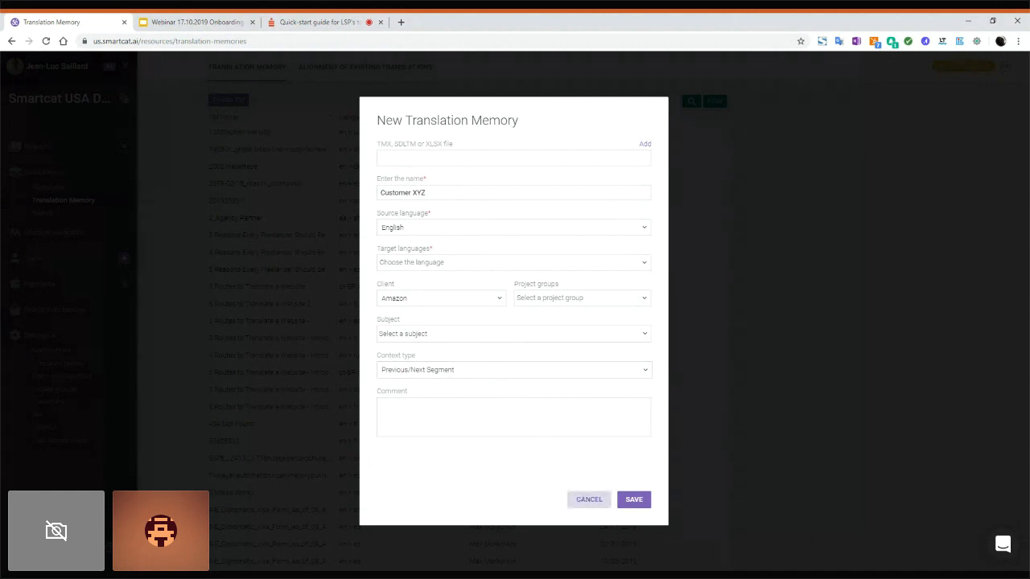
click(589, 501)
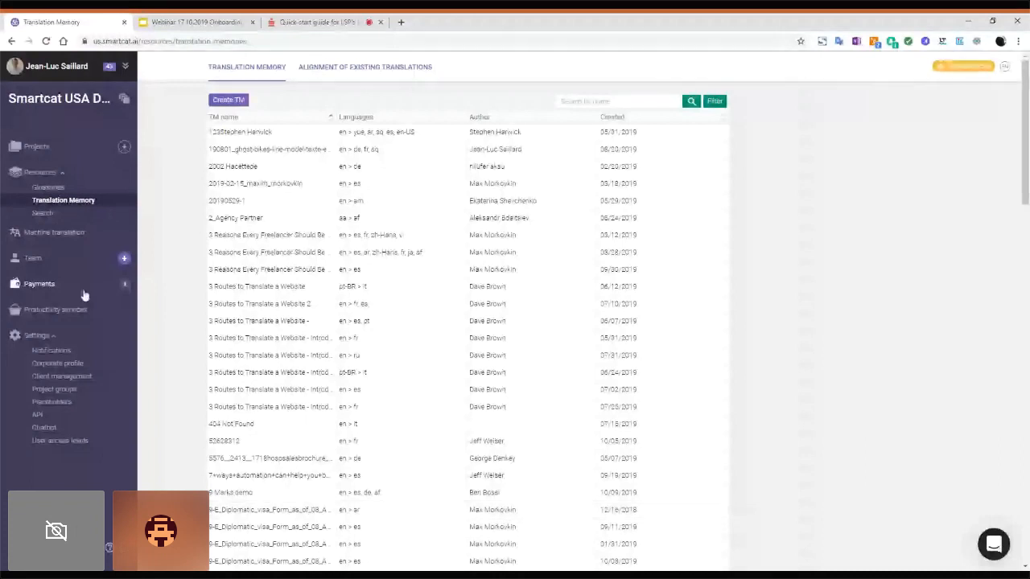
click(32, 257)
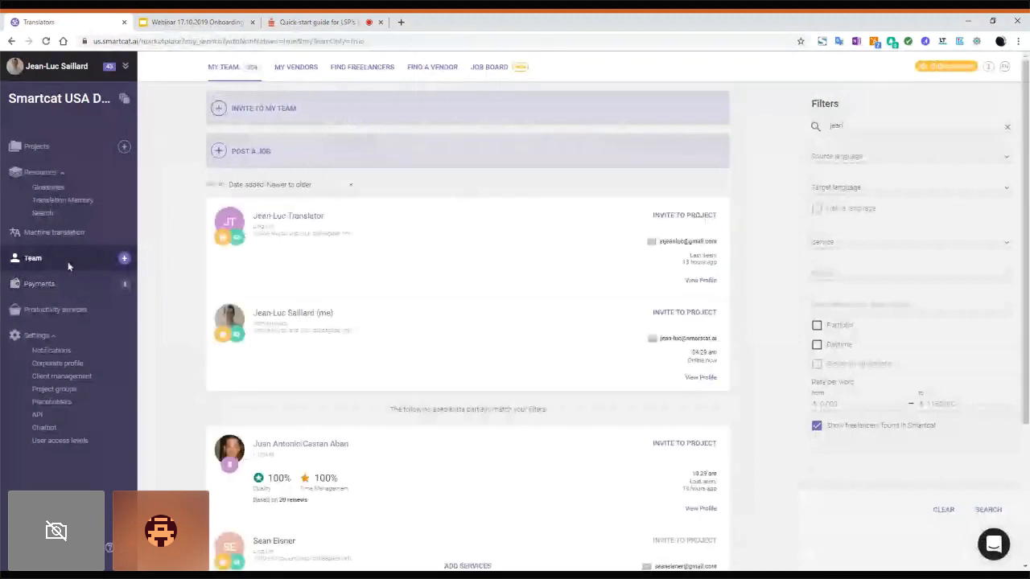
Step: Clear the Filters panel search so all 204 team members are listed
click(944, 511)
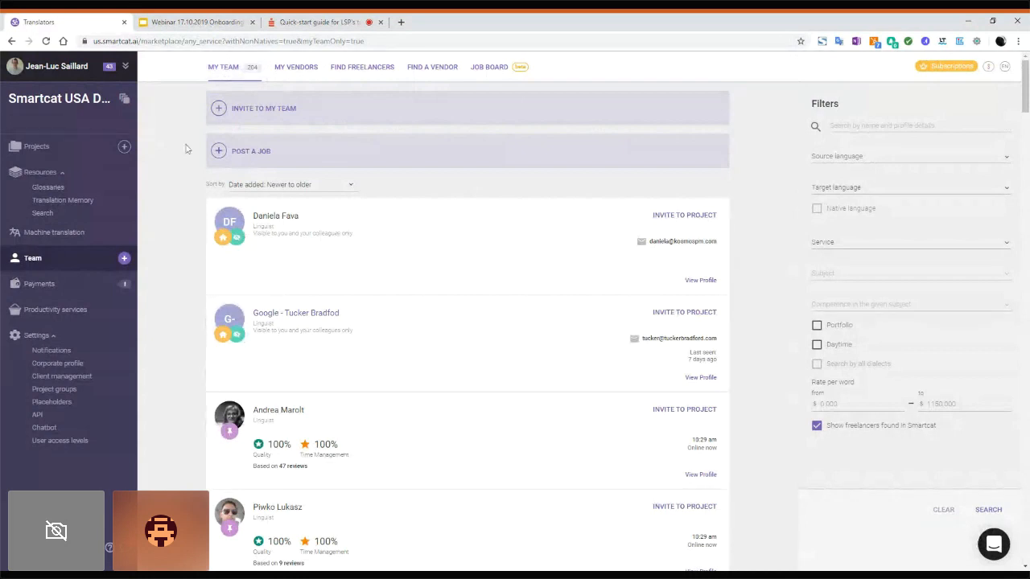
click(258, 113)
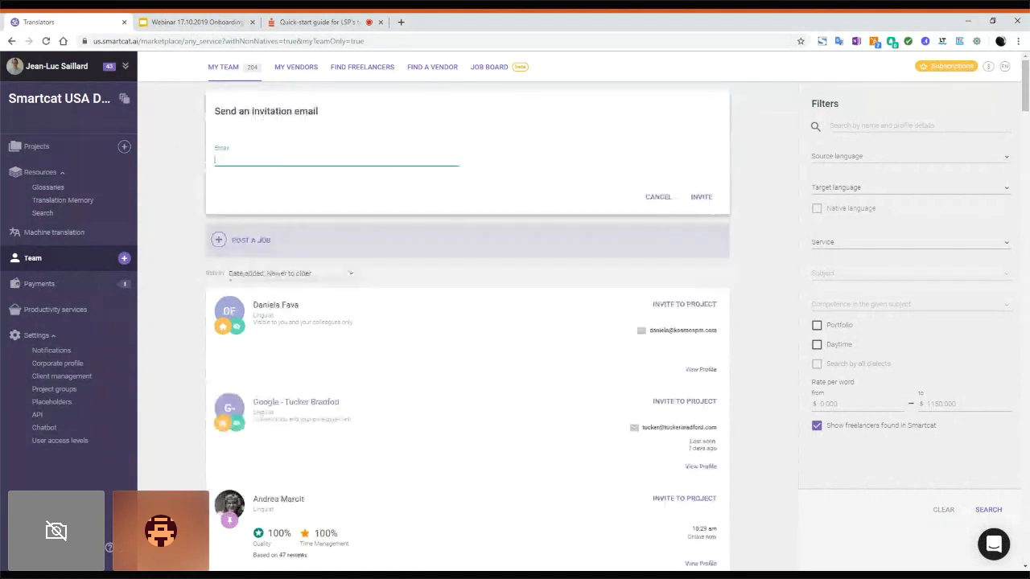
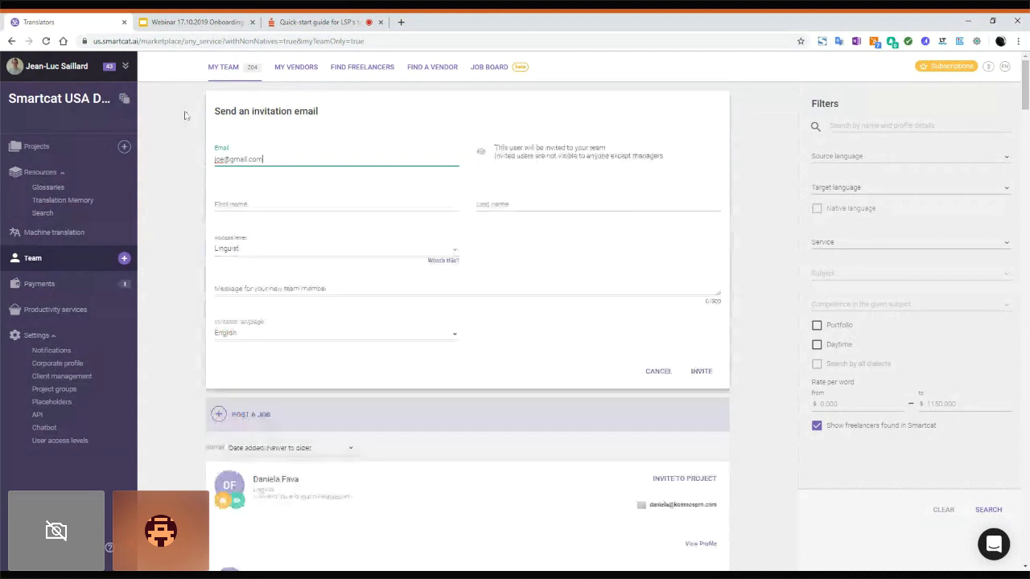
click(231, 204)
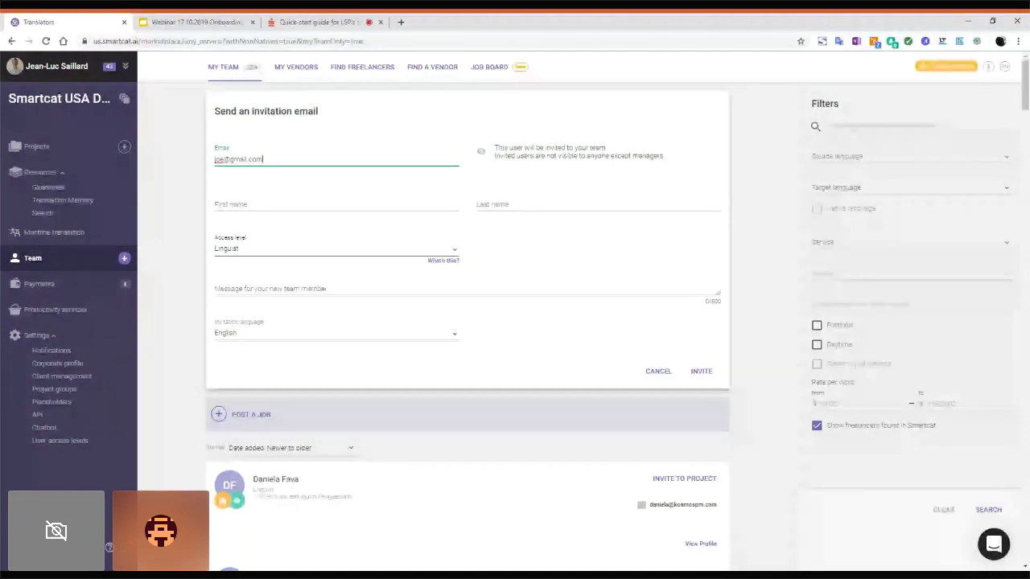
click(322, 249)
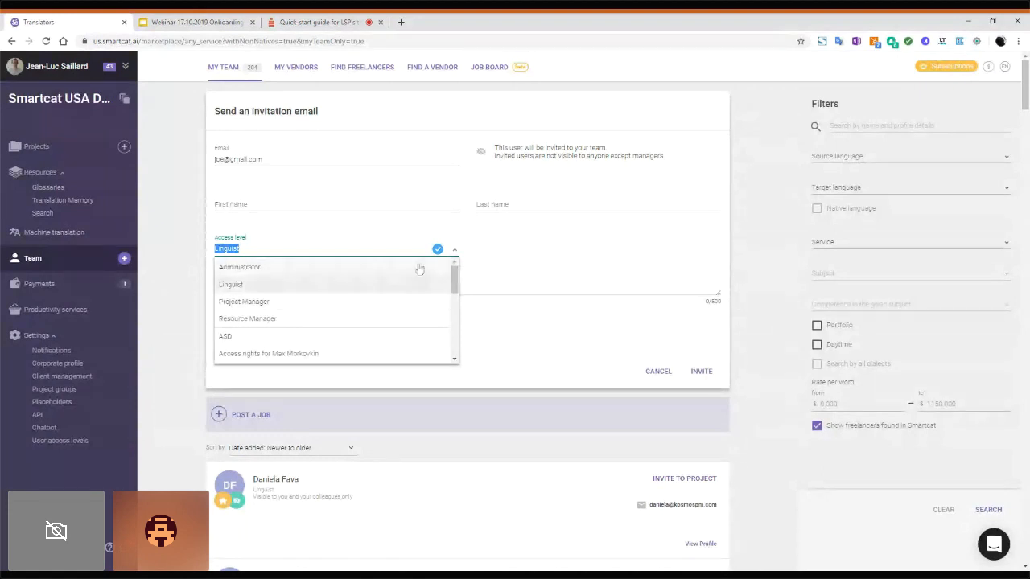
click(521, 242)
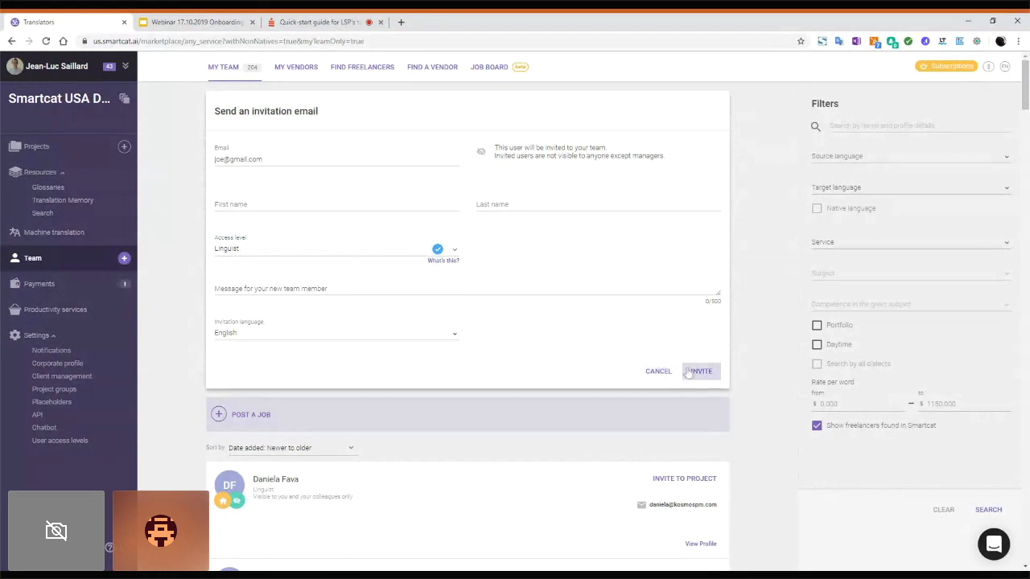
click(659, 372)
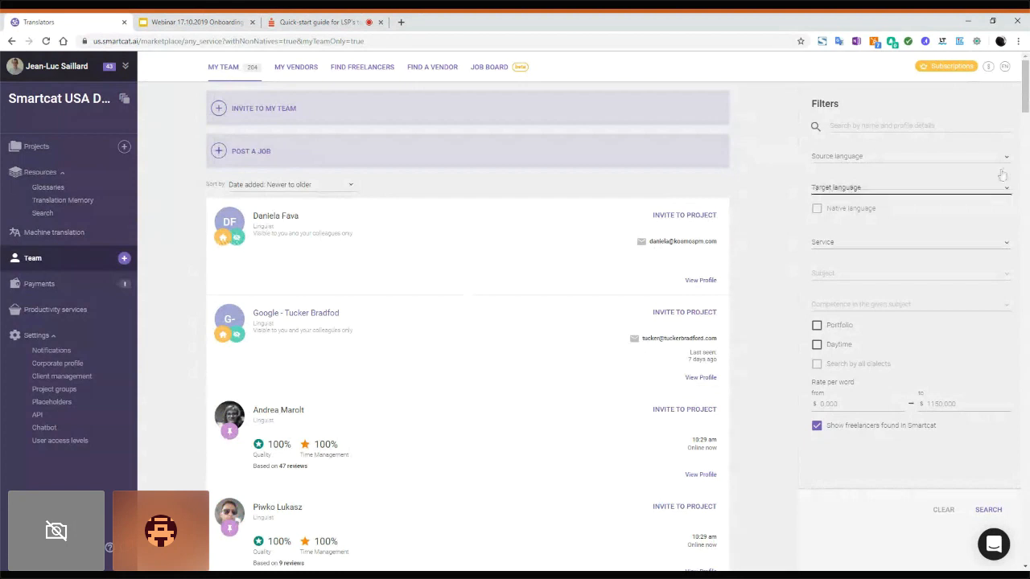
Step: Open the English–German linguist's profile from the team list in a new tab
drag(1026, 83, 1026, 124)
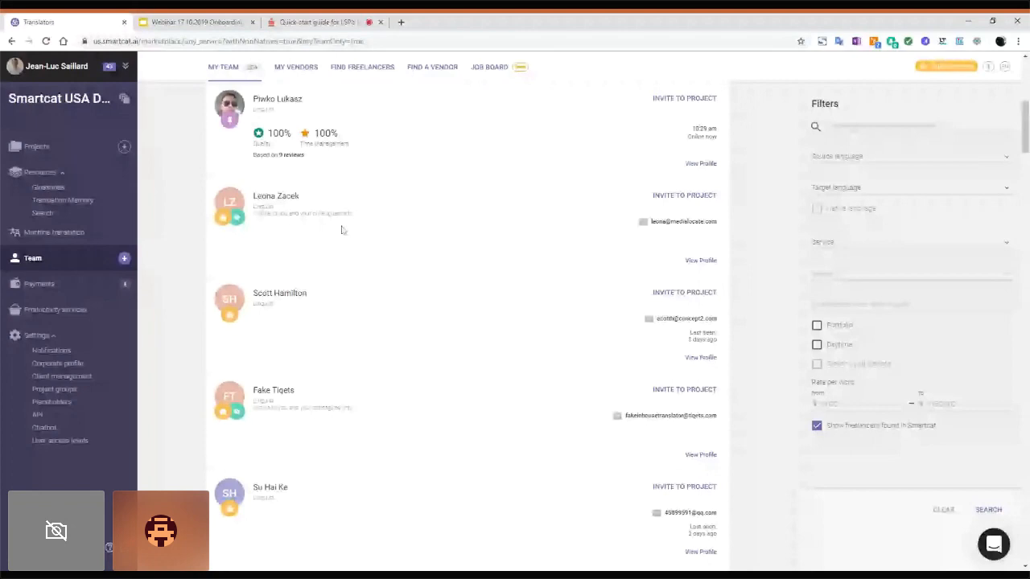
click(700, 262)
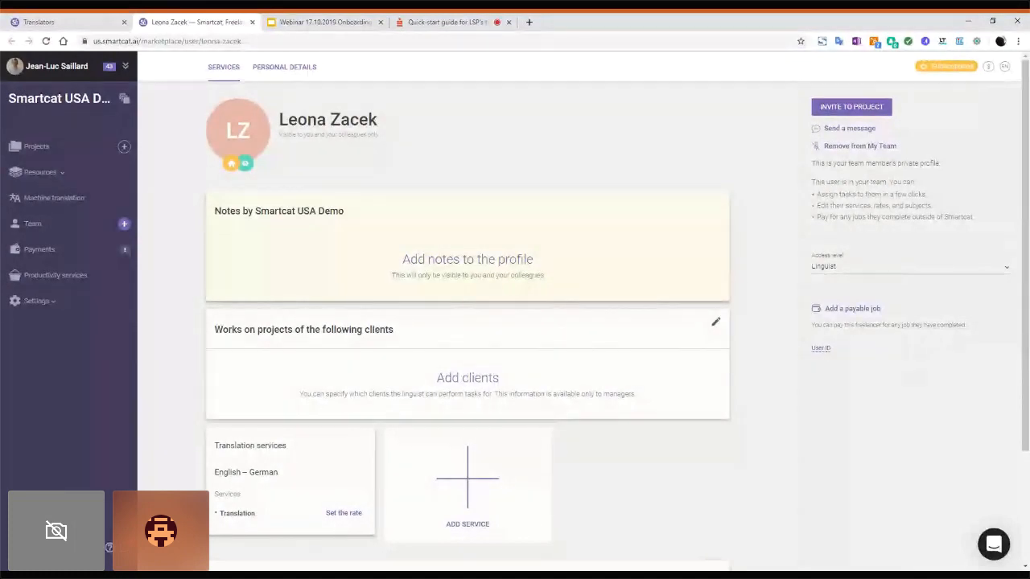
Step: Assign clients Aeroflot, Amazon and Bethel to the linguist's profile and save them
click(473, 383)
click(322, 385)
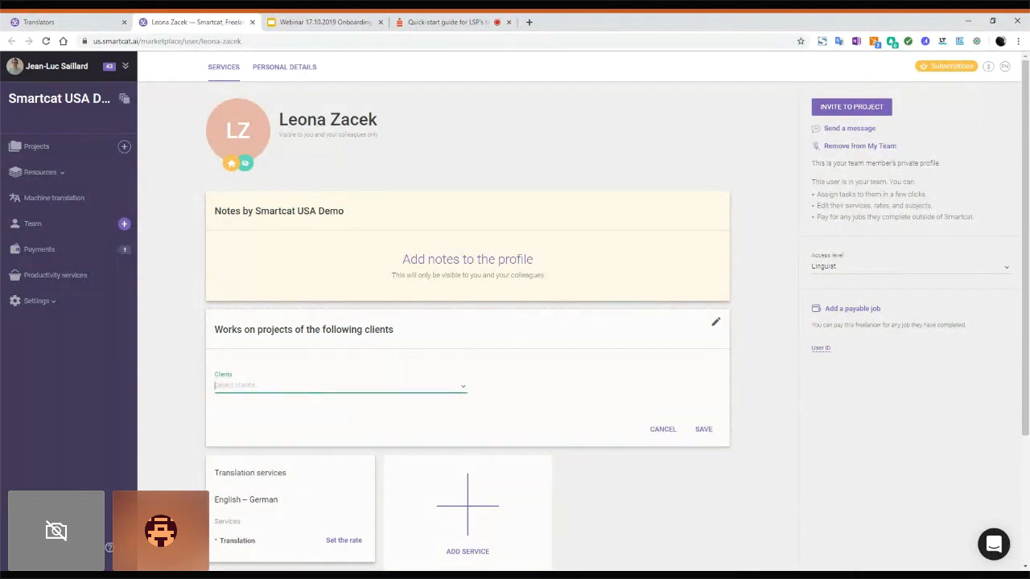
click(233, 423)
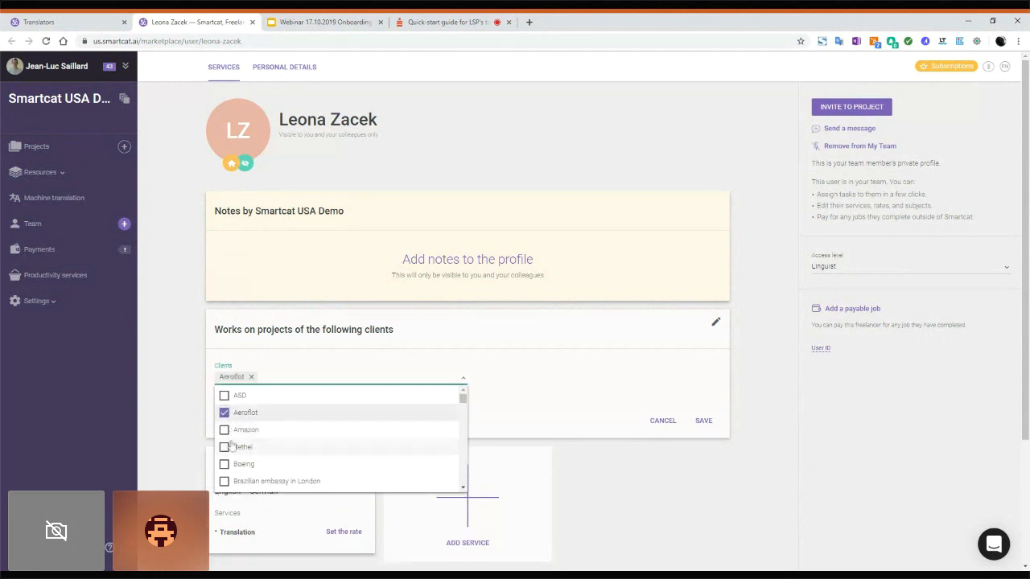
click(227, 432)
click(224, 447)
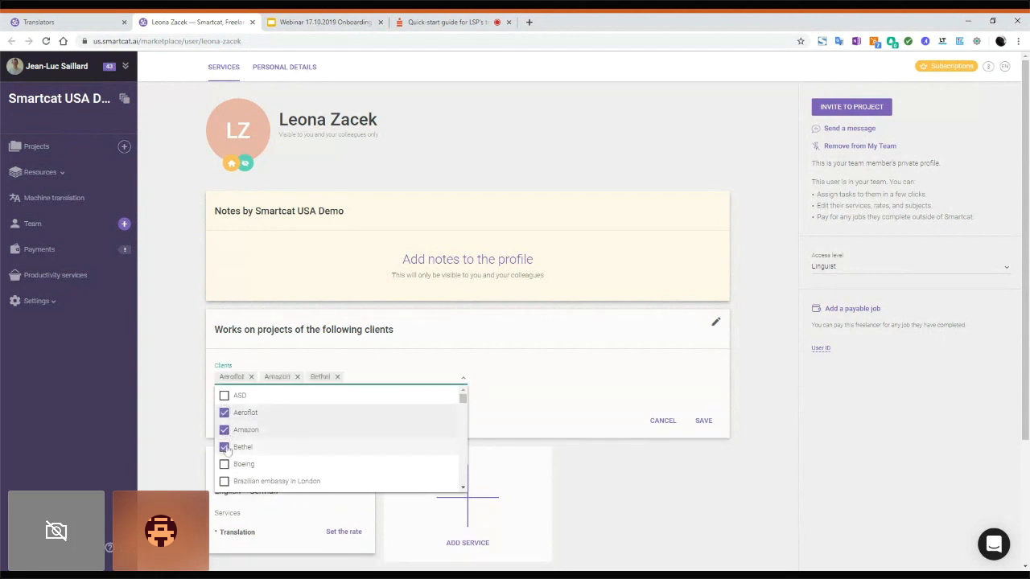
click(607, 393)
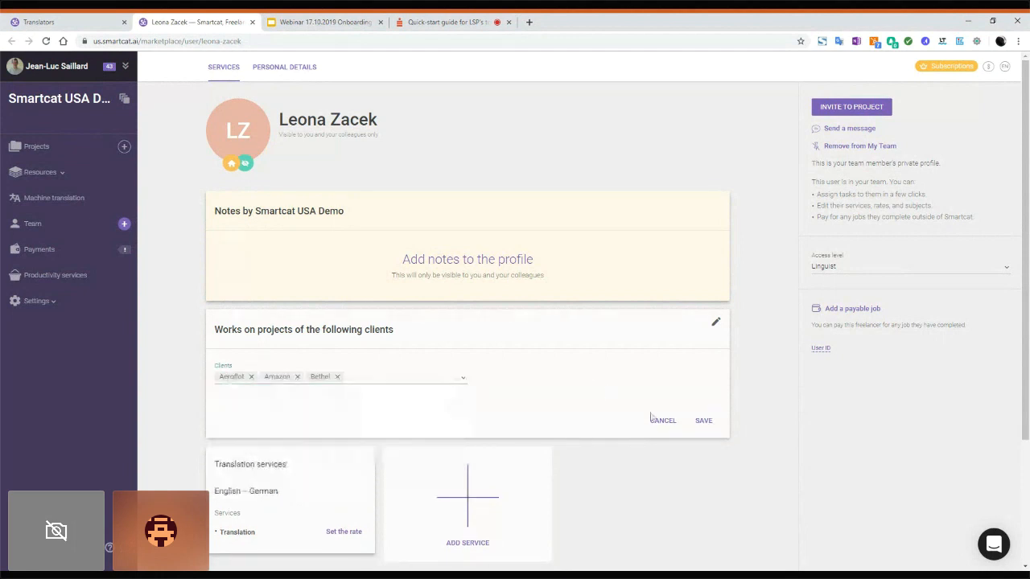
click(699, 429)
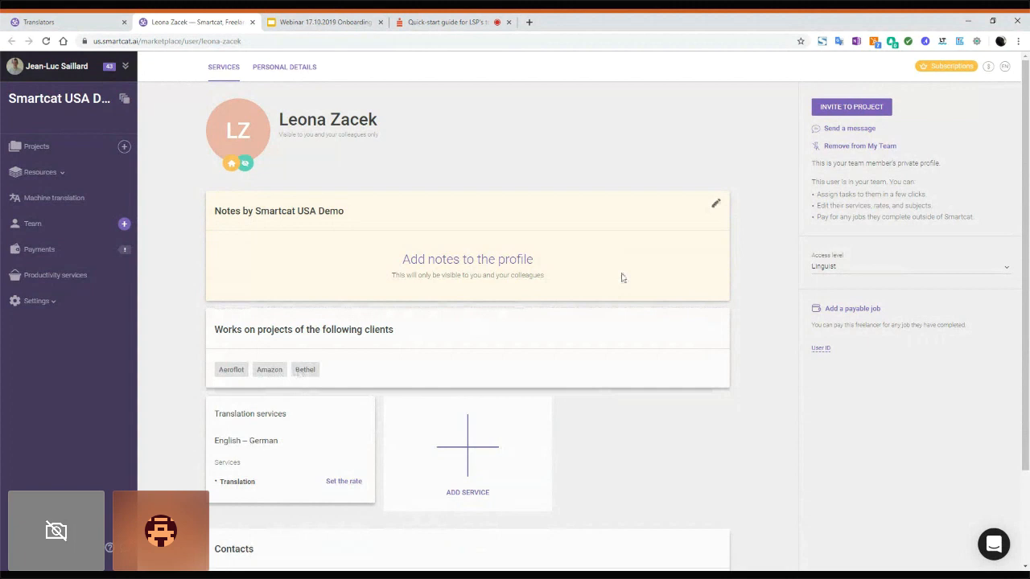
drag(1027, 214, 1026, 268)
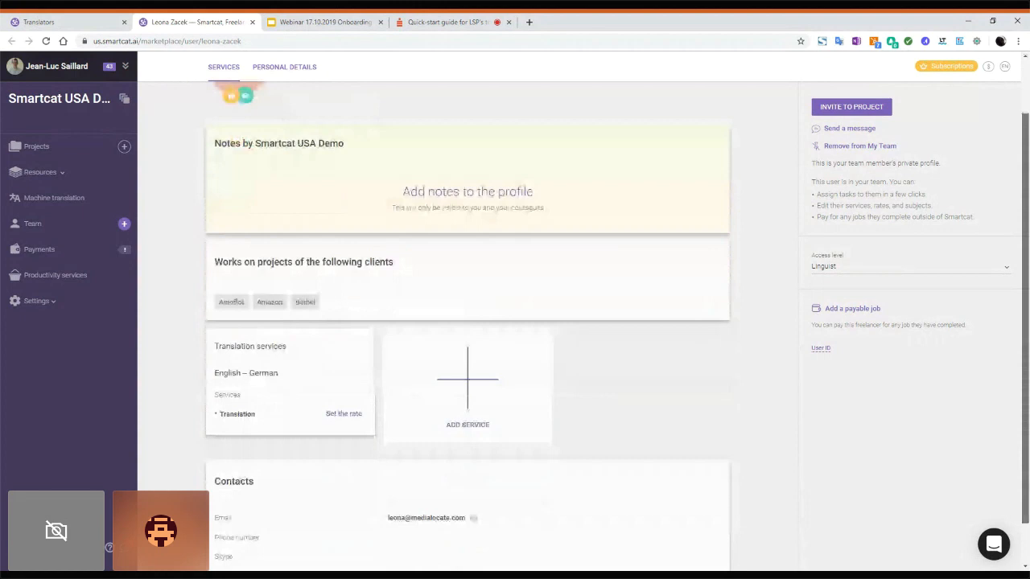
drag(1027, 271, 1027, 274)
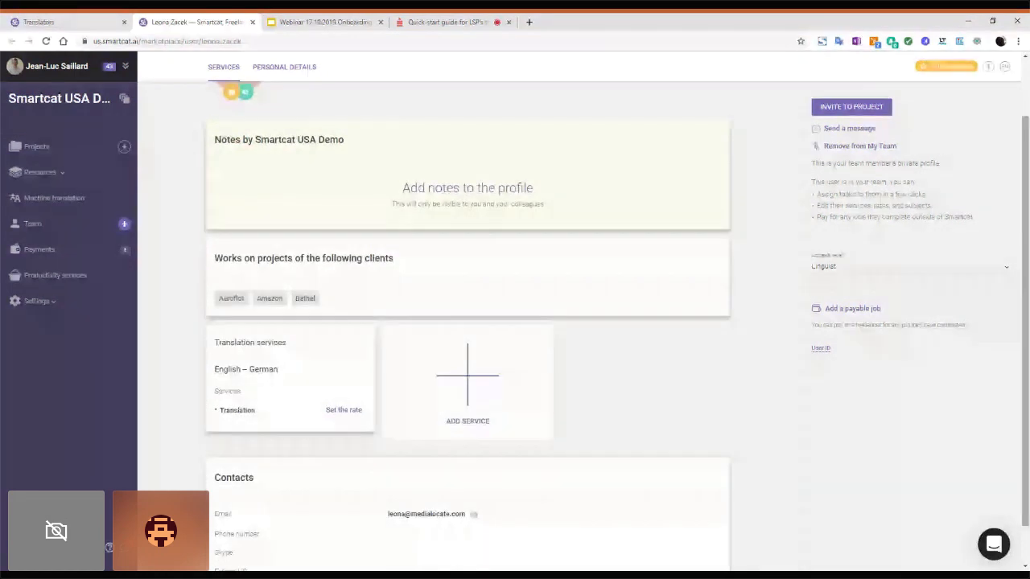
Step: Start a new translation service from English to French
click(529, 378)
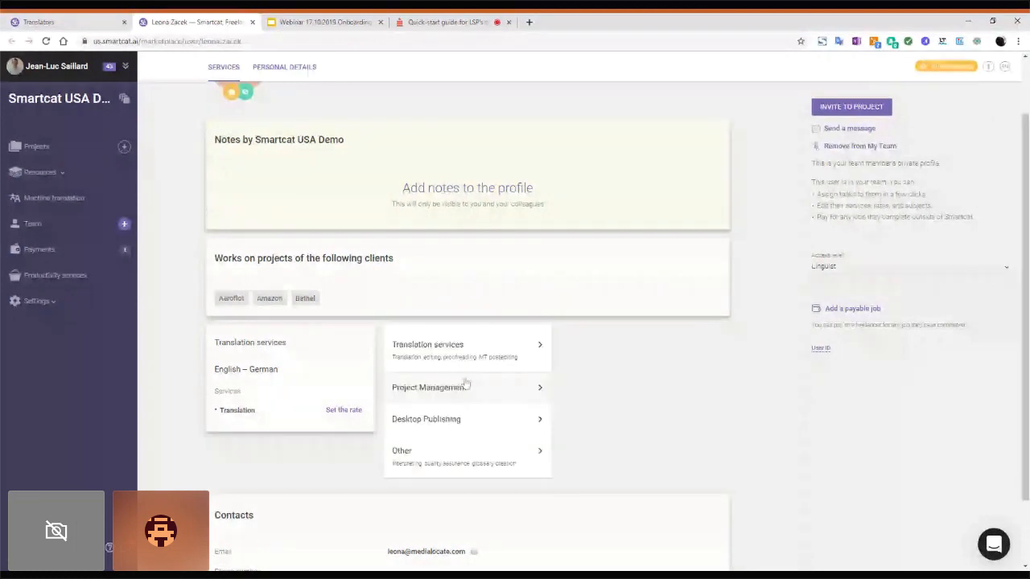
click(475, 359)
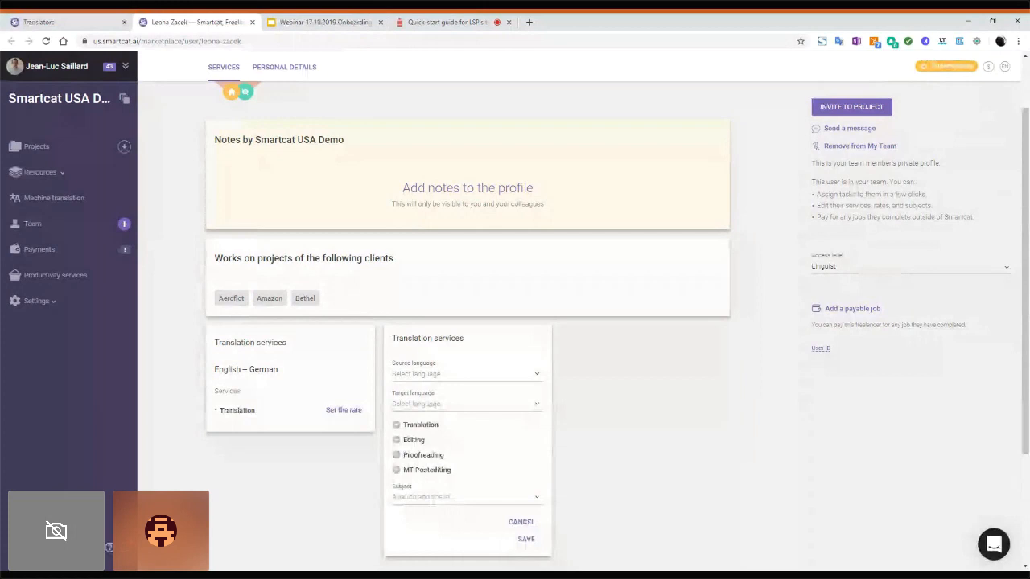
click(439, 374)
text(en)
click(411, 447)
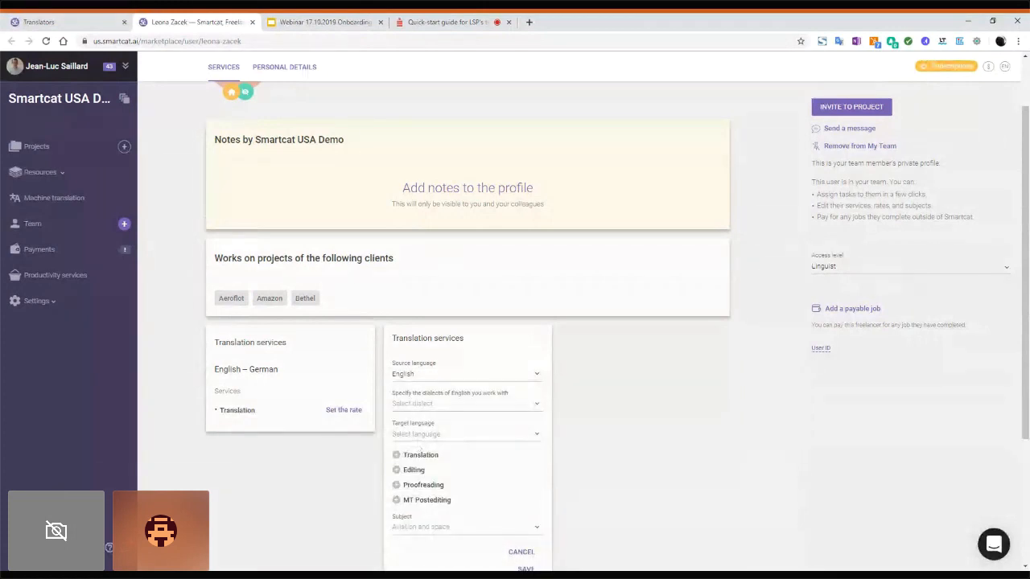
click(423, 434)
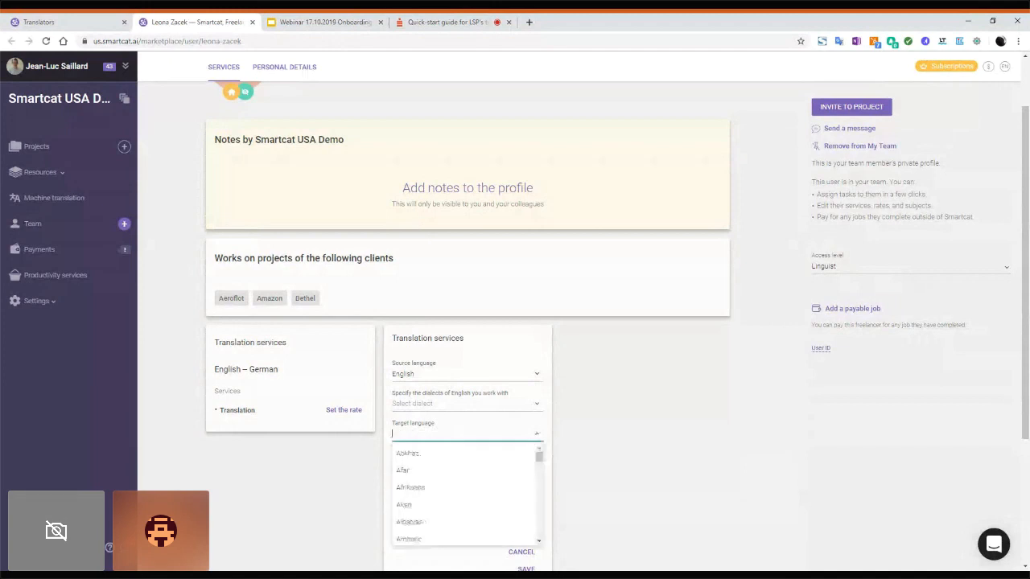
text(fre)
click(408, 456)
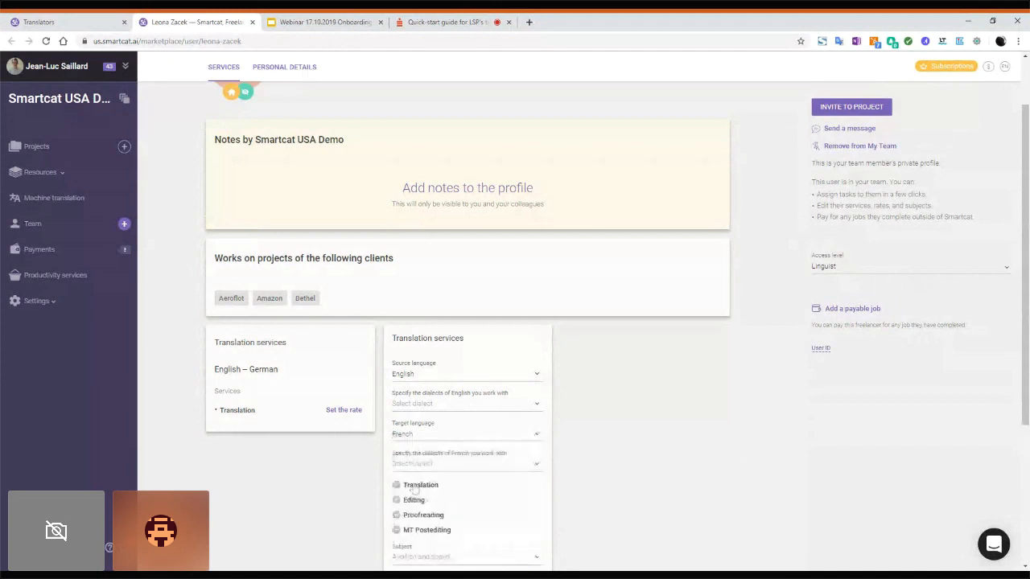
Step: Offer Translation at $0.08 and Editing at $0.03 per word
click(414, 486)
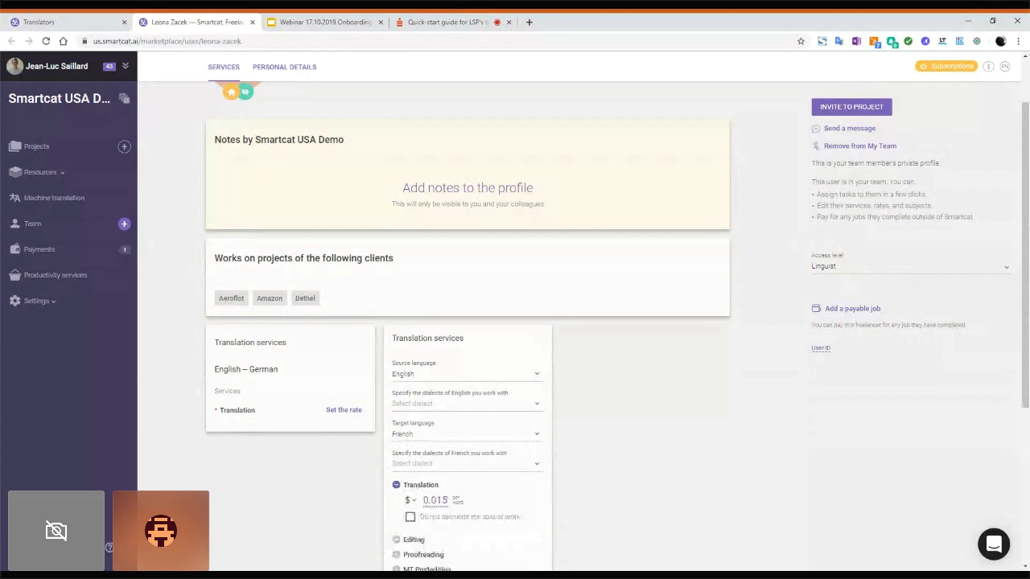
key(BackSpace)
key(BackSpace)
text(8)
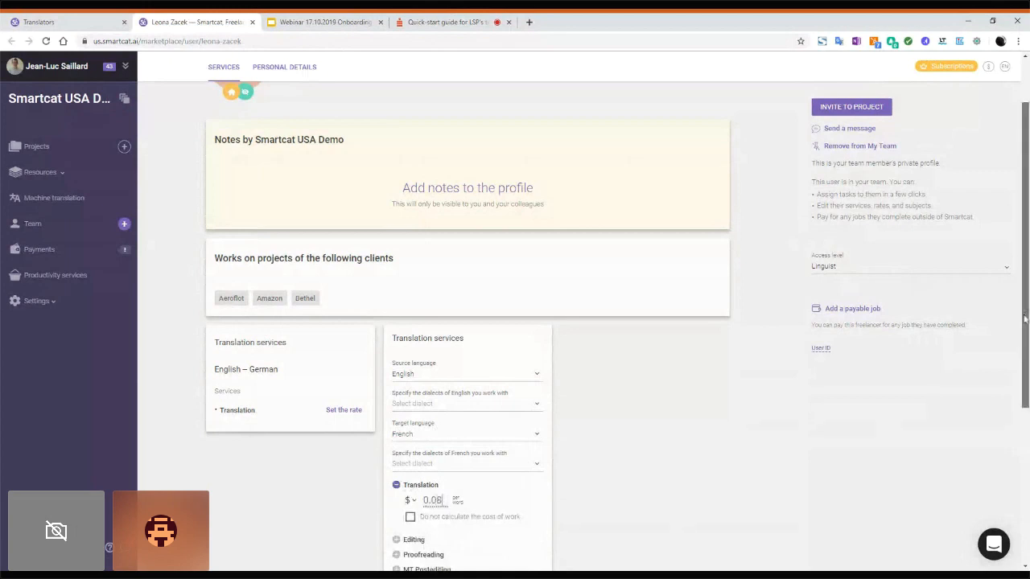
drag(1024, 319, 1024, 339)
scroll(594, 490, down, 2)
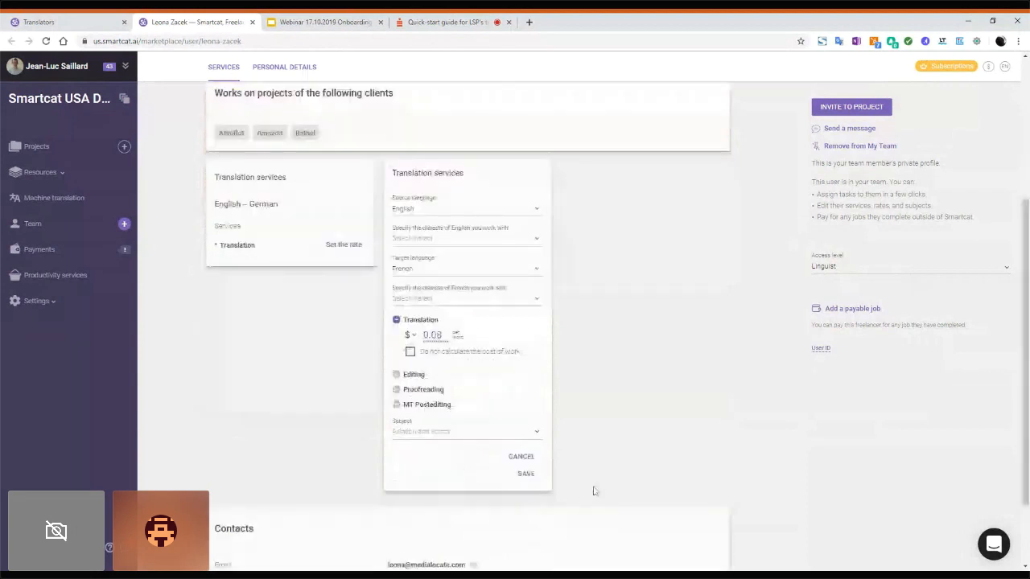
click(407, 376)
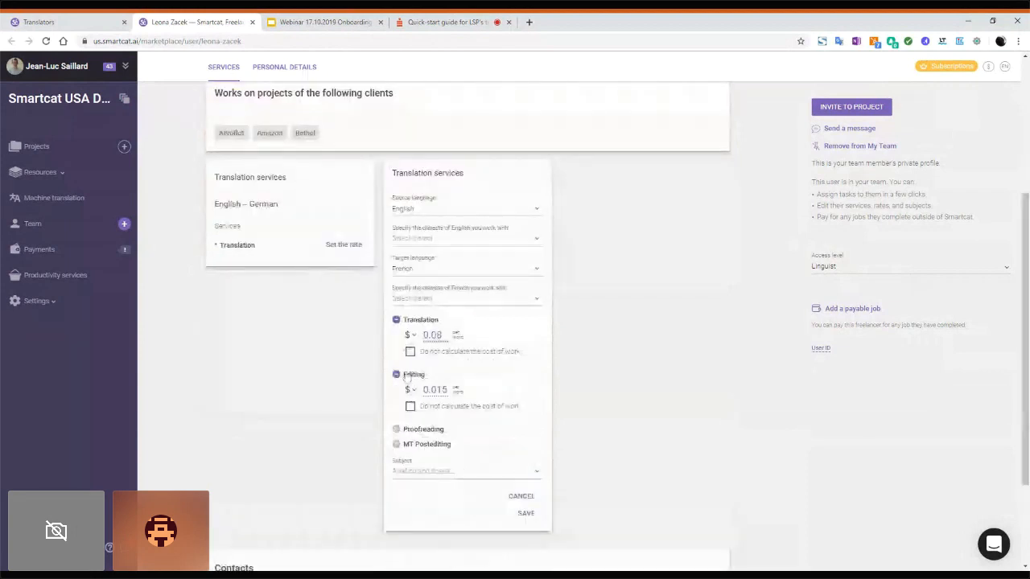
click(441, 390)
key(BackSpace)
key(BackSpace)
text(3)
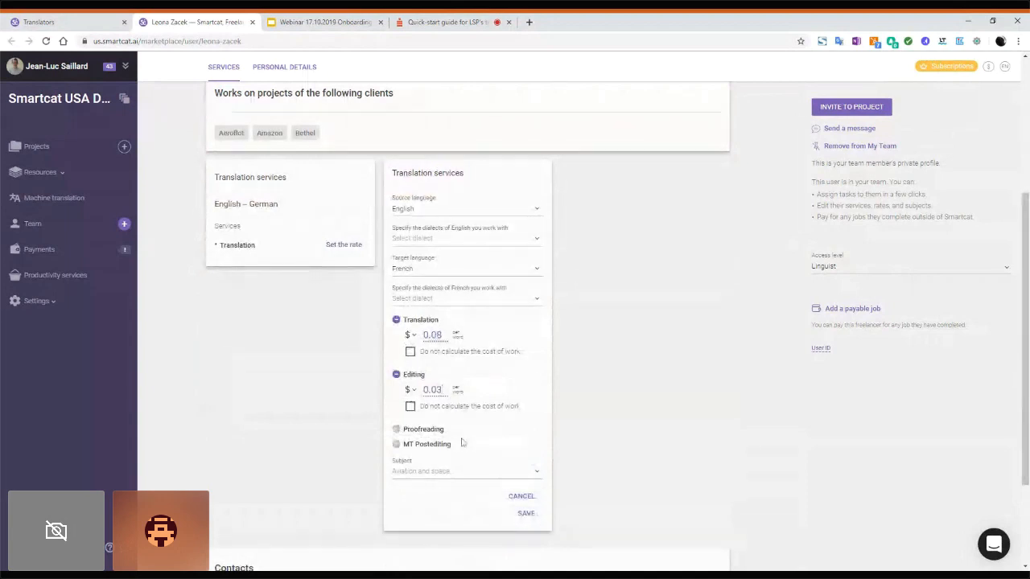
click(528, 514)
Step: Add Accounting and Agriculture as the service's subjects
click(463, 471)
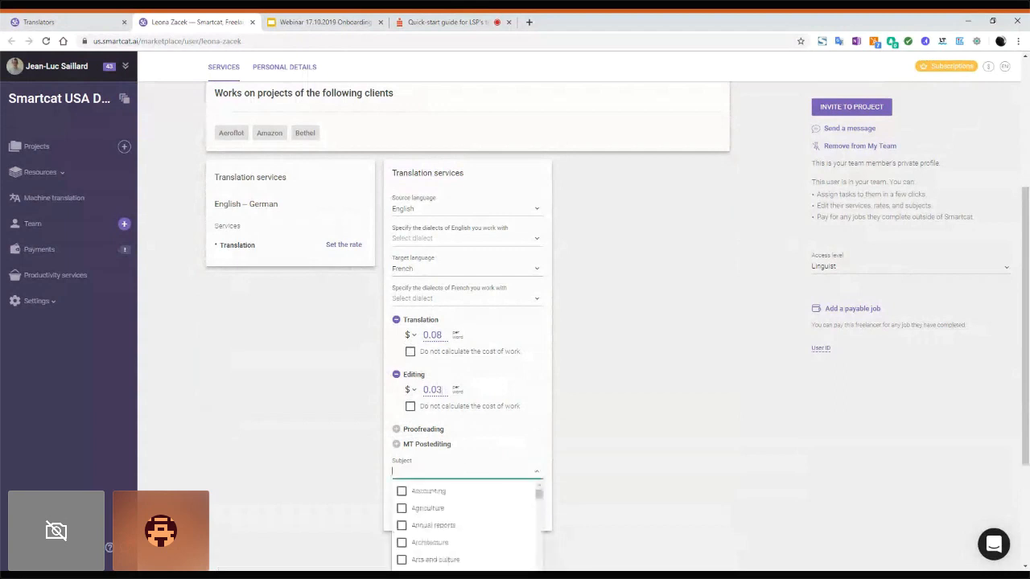
click(401, 490)
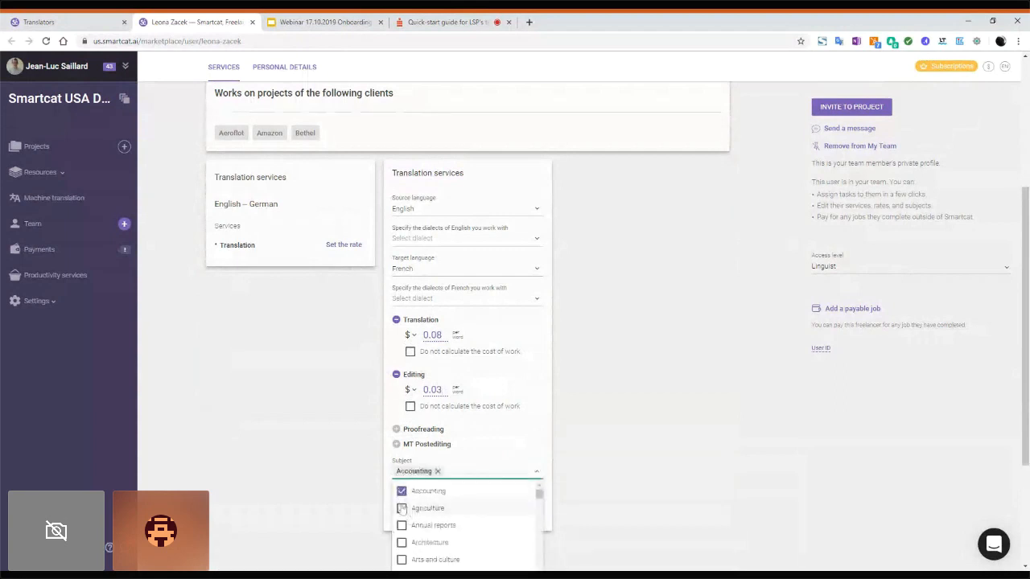
click(401, 507)
click(699, 428)
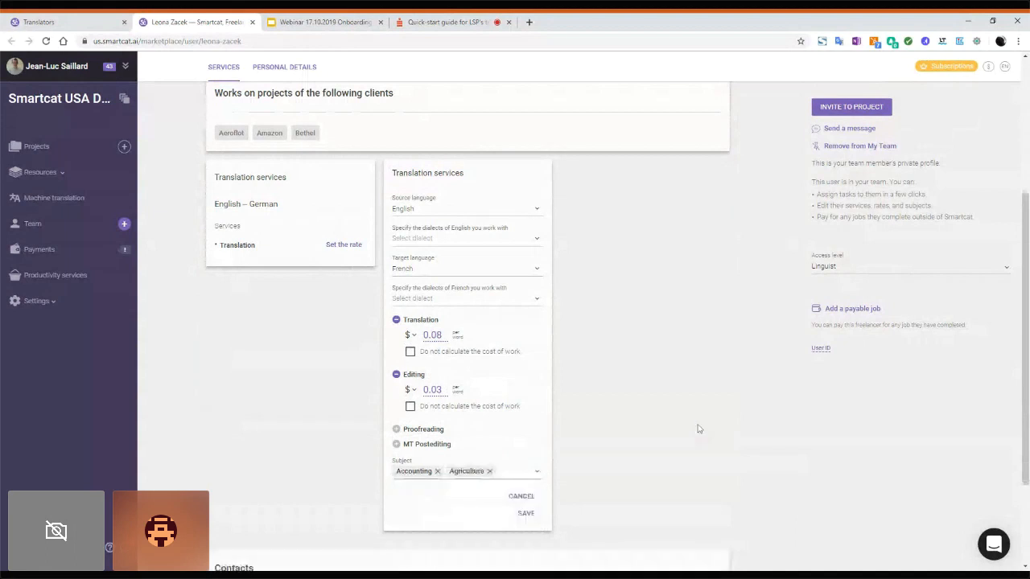
Step: Save the English–French service, review its card, then close the freelancer's profile tab
click(526, 515)
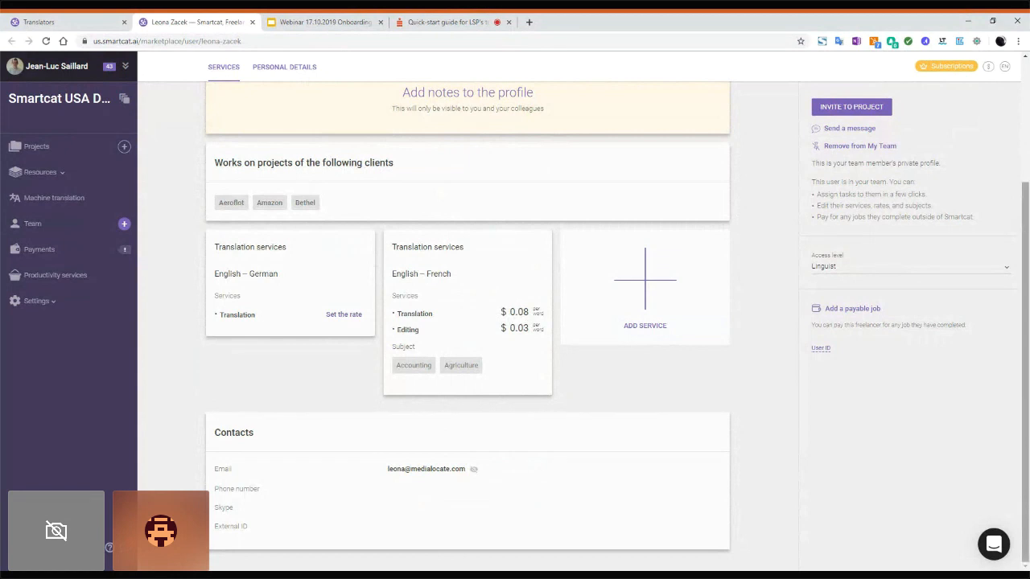
scroll(1026, 181, up, 1)
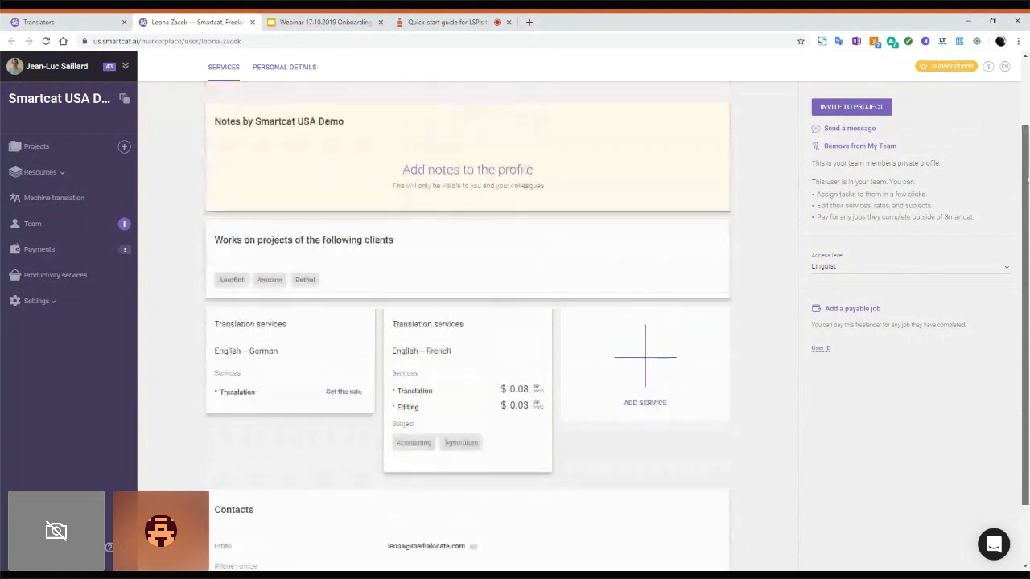
scroll(1027, 180, down, 1)
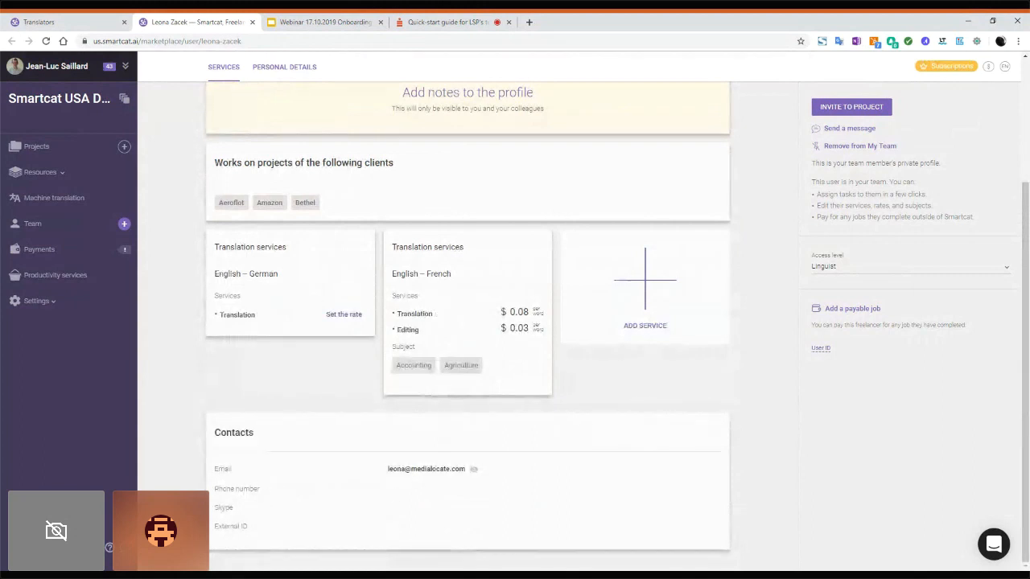
drag(1020, 233, 1024, 121)
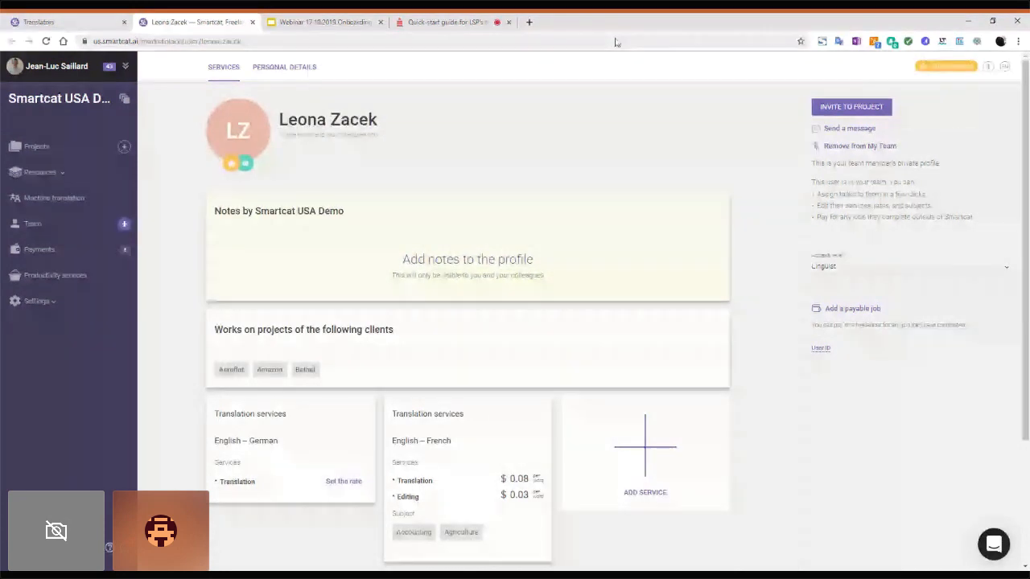
click(252, 22)
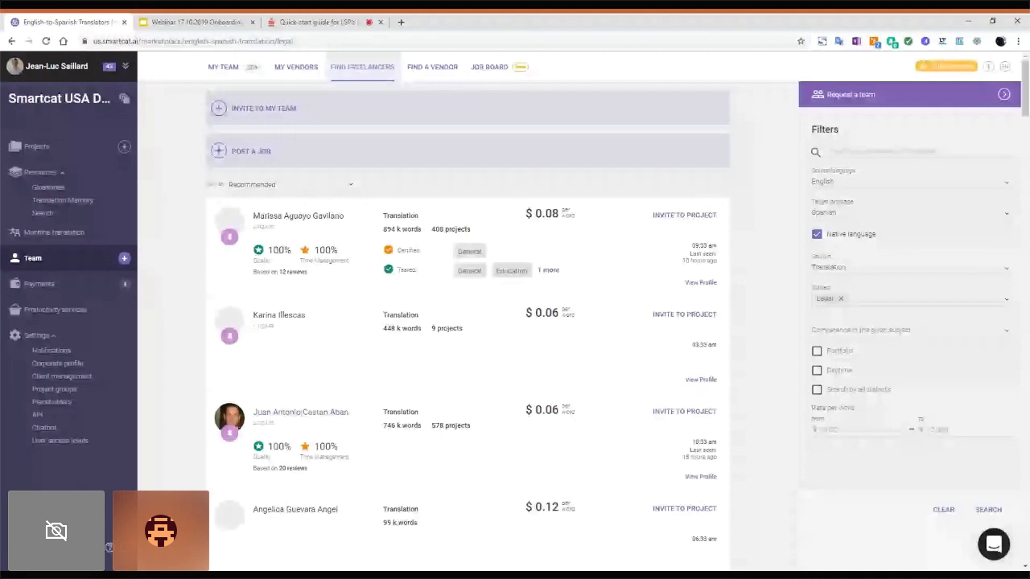
Step: Open the profile of the $0.12-per-word English–Spanish translator from the results list
drag(1026, 109, 1023, 144)
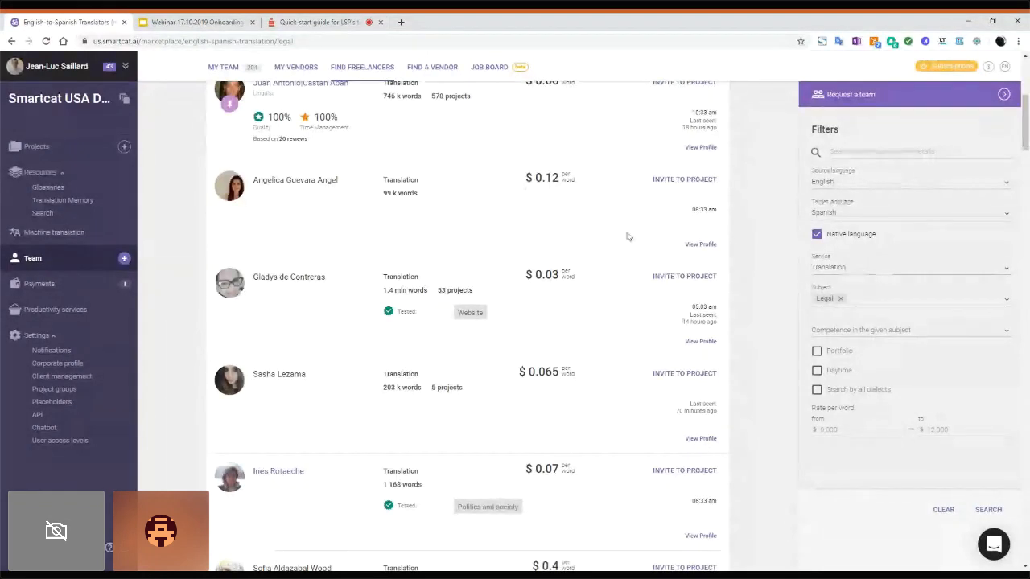
click(701, 246)
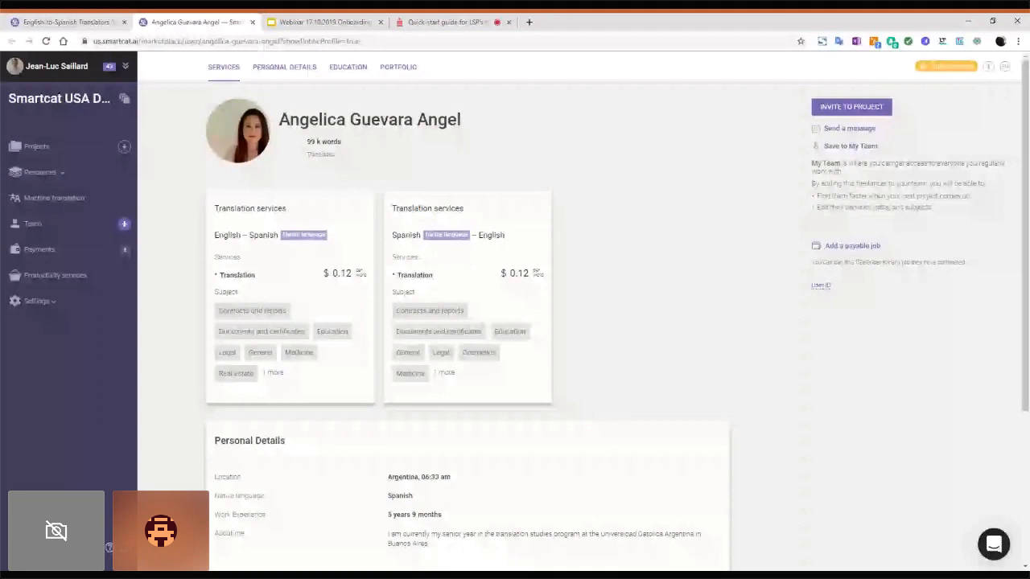
Step: Save this translator to My Team and view her notes, clients and service cards
click(829, 150)
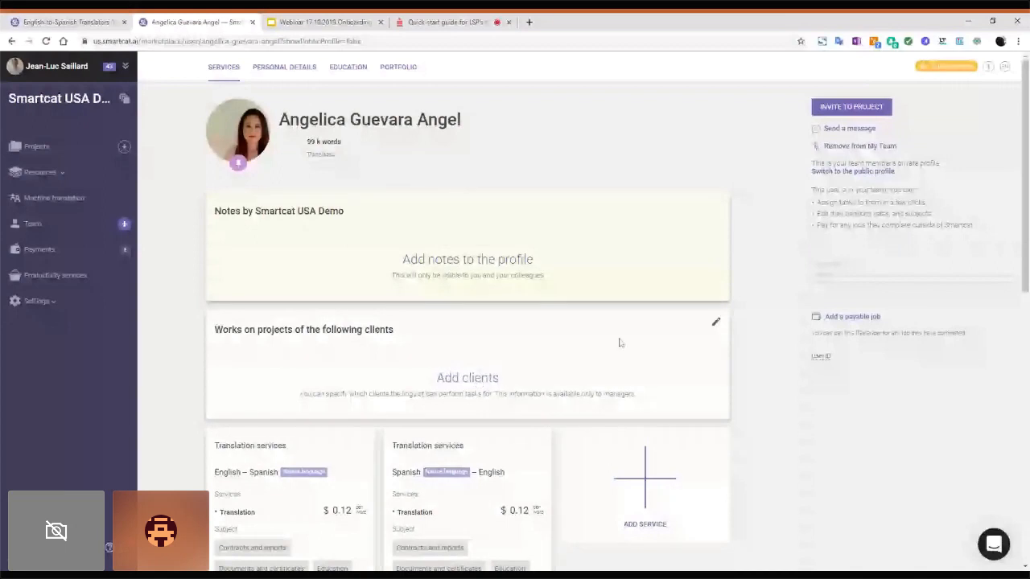
drag(1026, 169, 1028, 266)
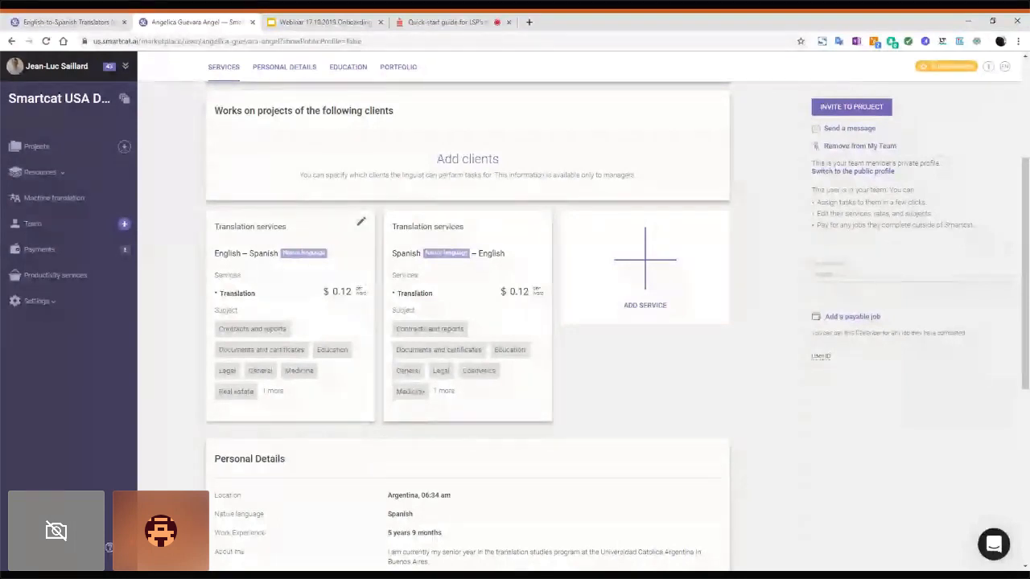
click(360, 224)
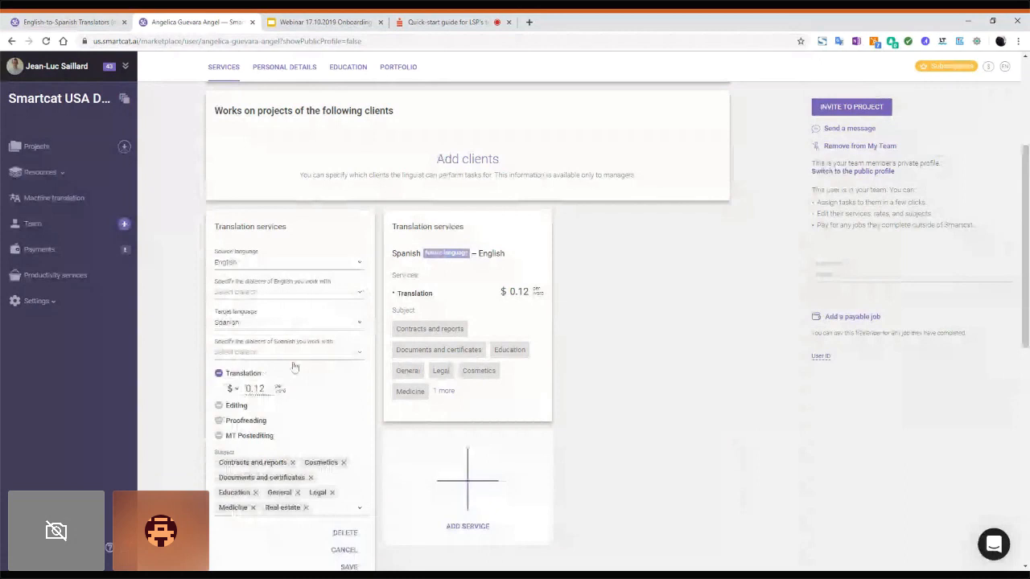
key(BackSpace)
text(0)
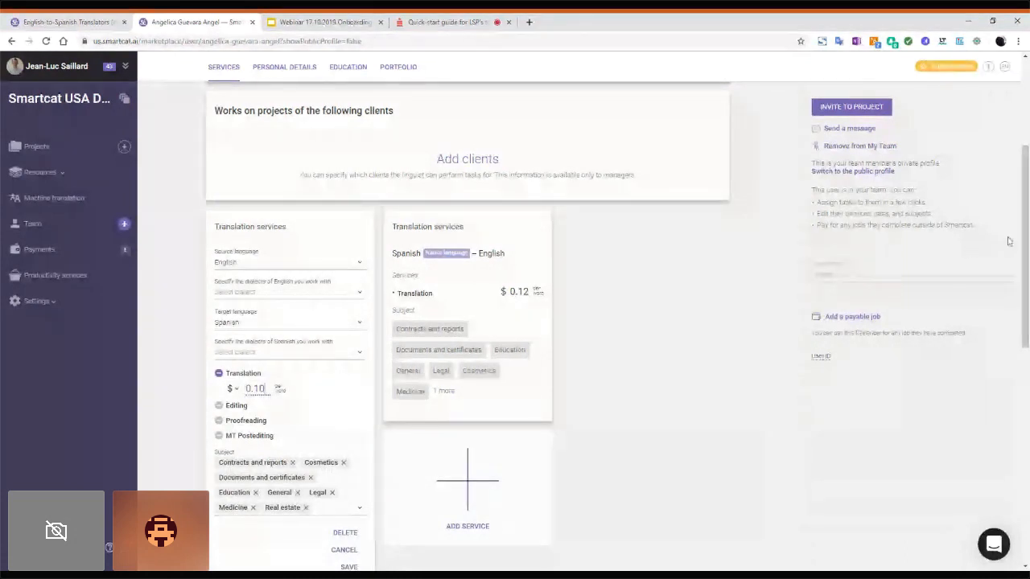
scroll(441, 357, down, 2)
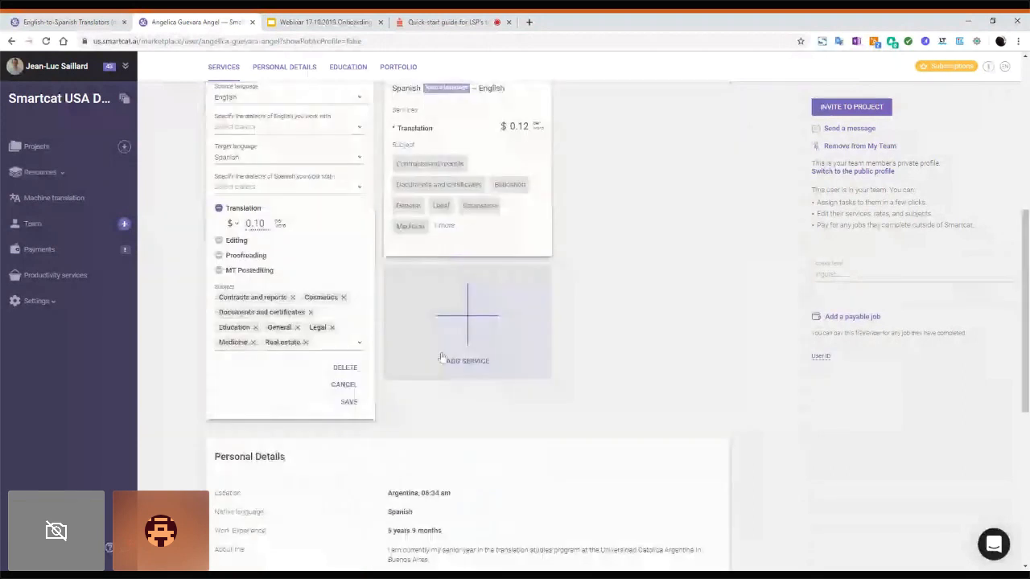
click(344, 385)
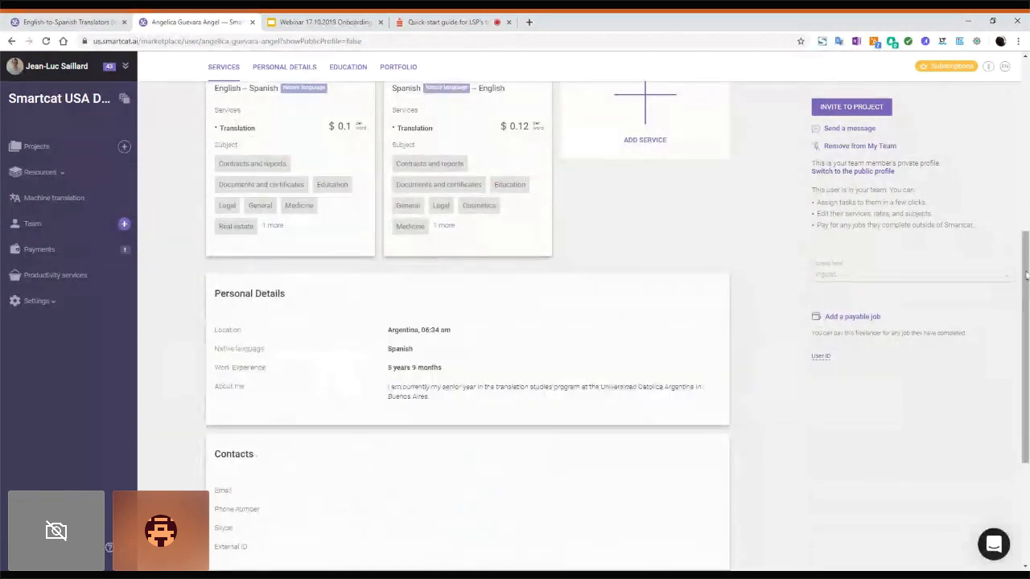
drag(1026, 276, 1026, 188)
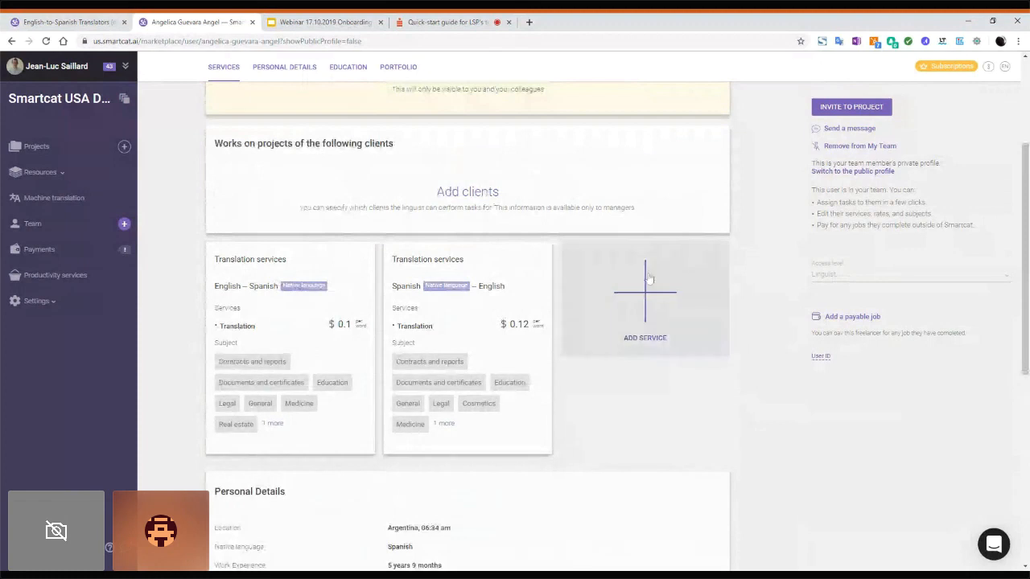
drag(1026, 162, 1026, 123)
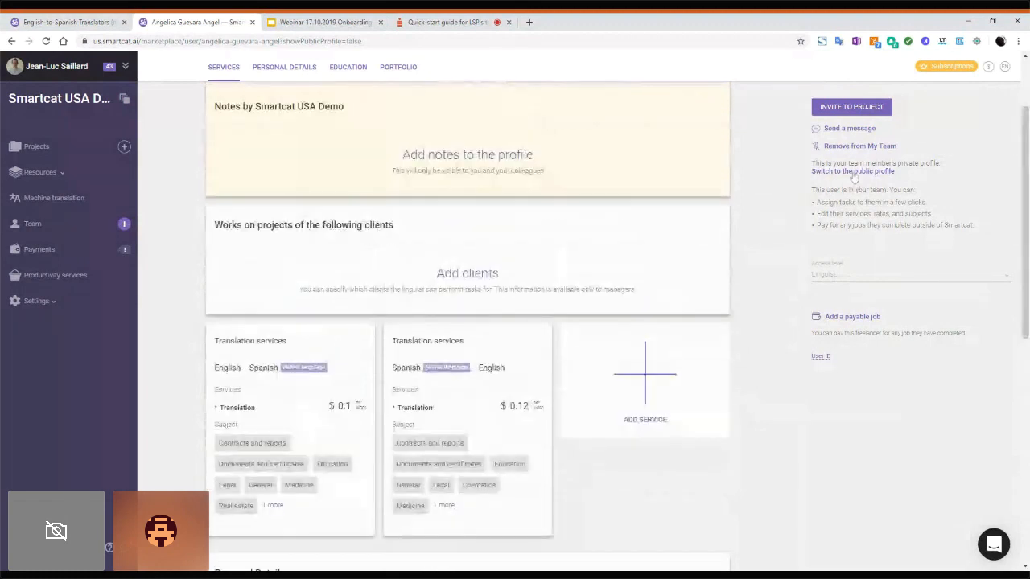
Step: Scroll the public profile to review both $0.12 translation services and the header
scroll(348, 185, down, 3)
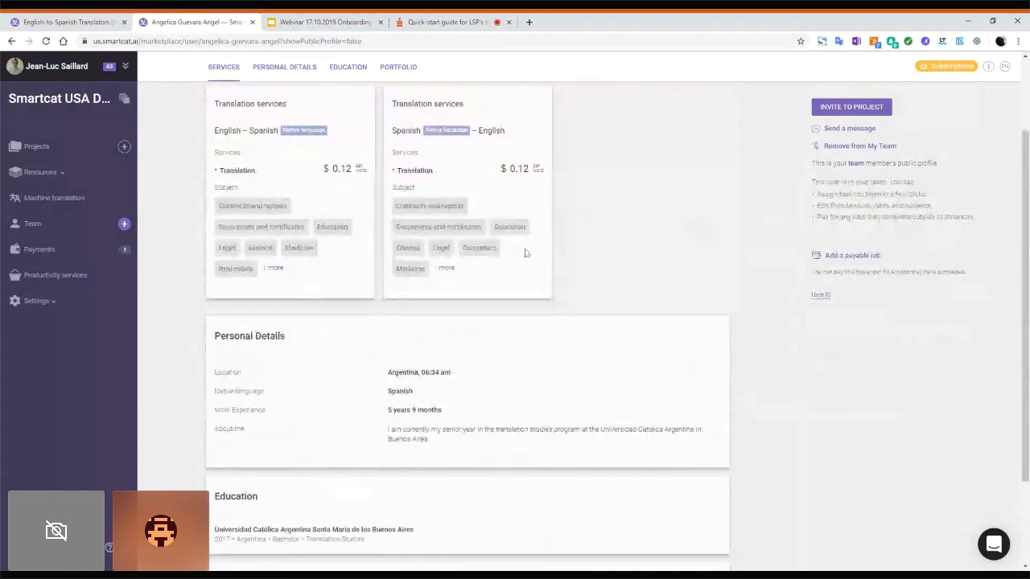
scroll(1026, 153, up, 1)
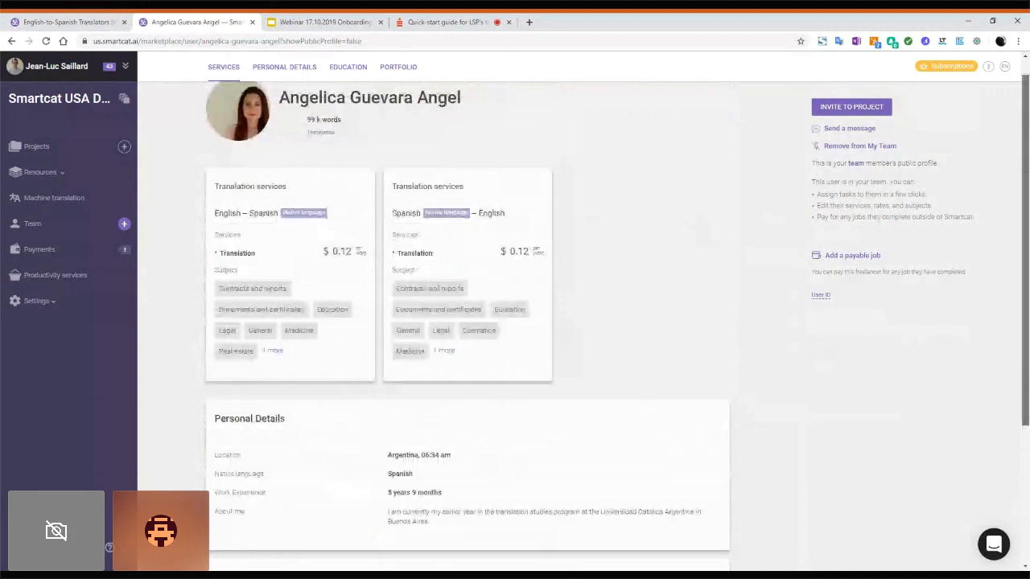
scroll(1026, 153, up, 1)
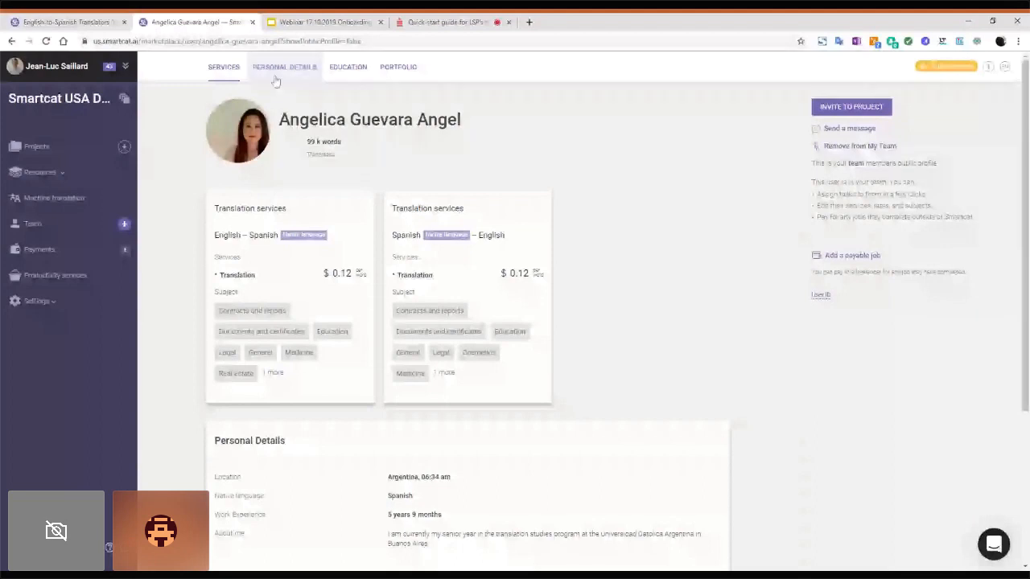
Step: Close the profile, look over My Vendors, then open the Payments jobs list
click(252, 23)
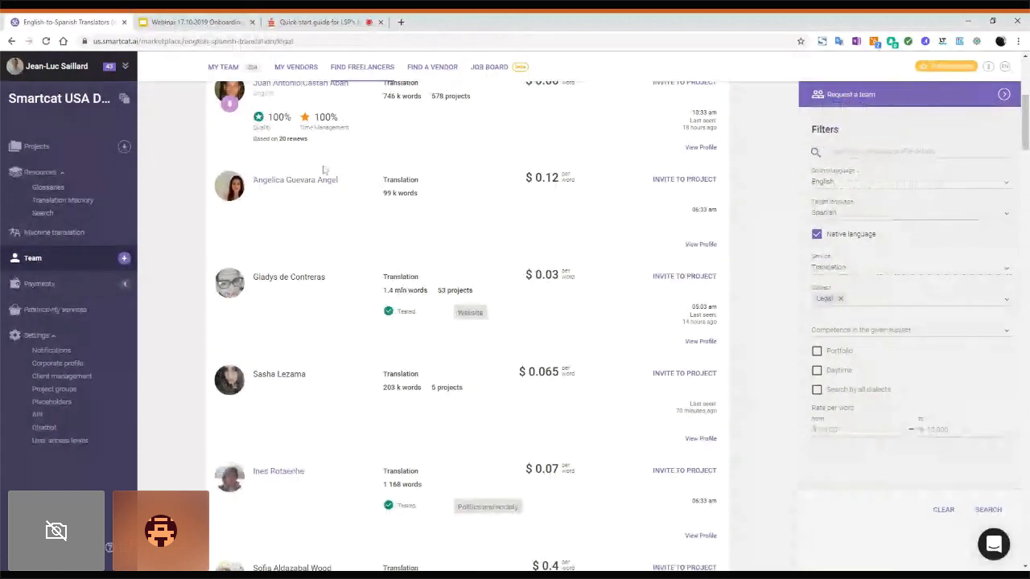
click(297, 69)
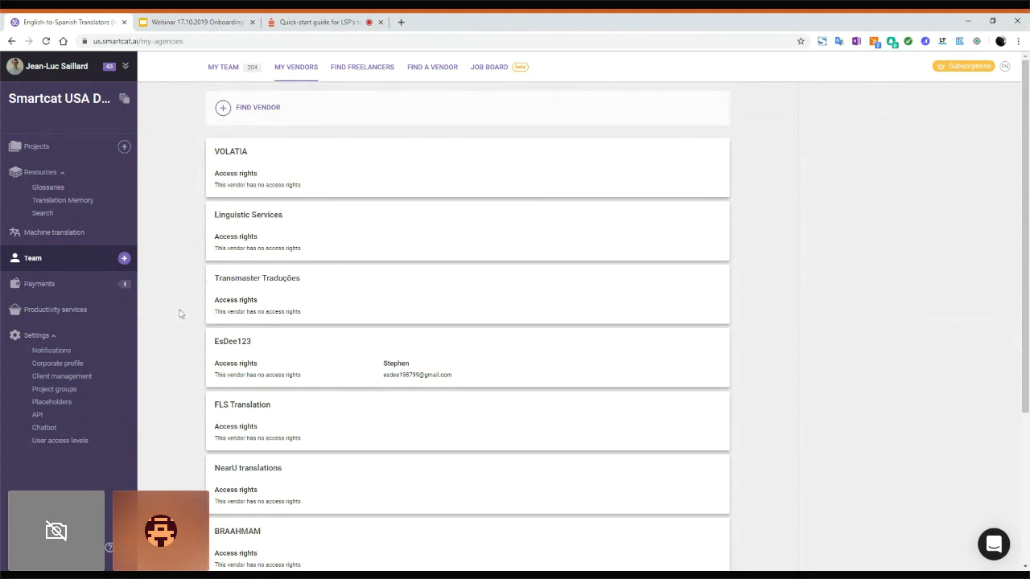
click(41, 290)
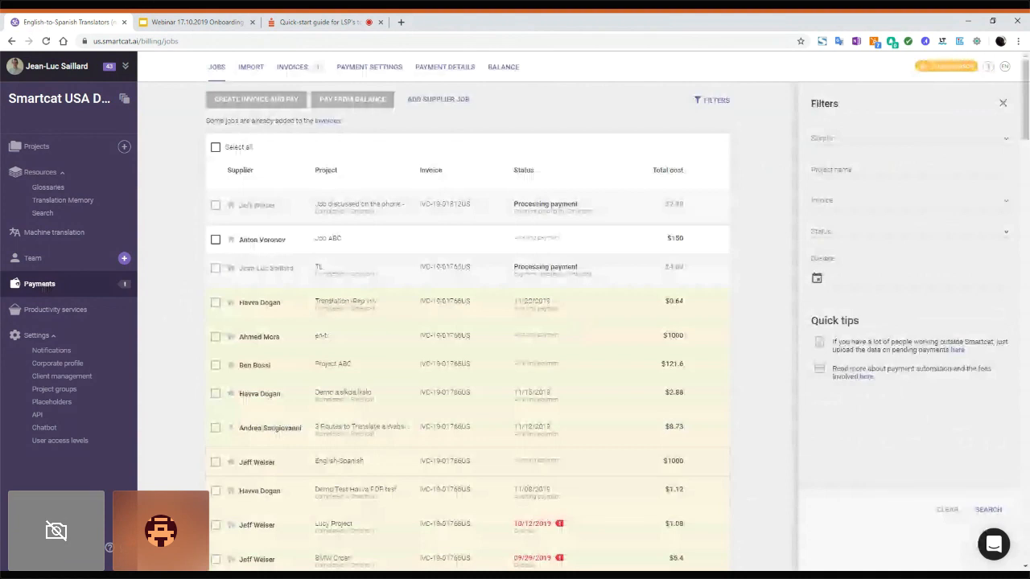
Step: Open the Payment settings page for Smartcat USA Demo
click(366, 73)
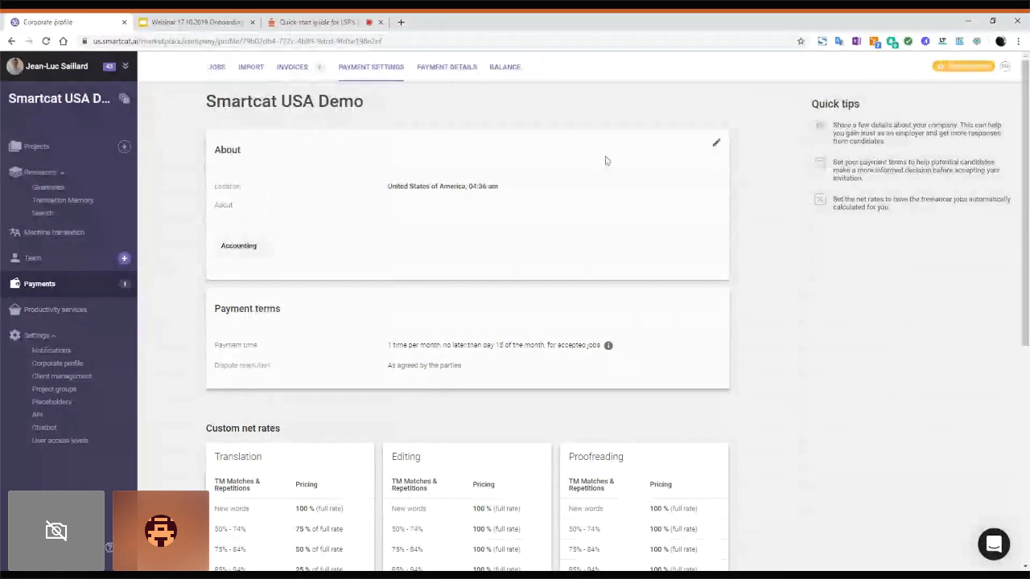
click(716, 144)
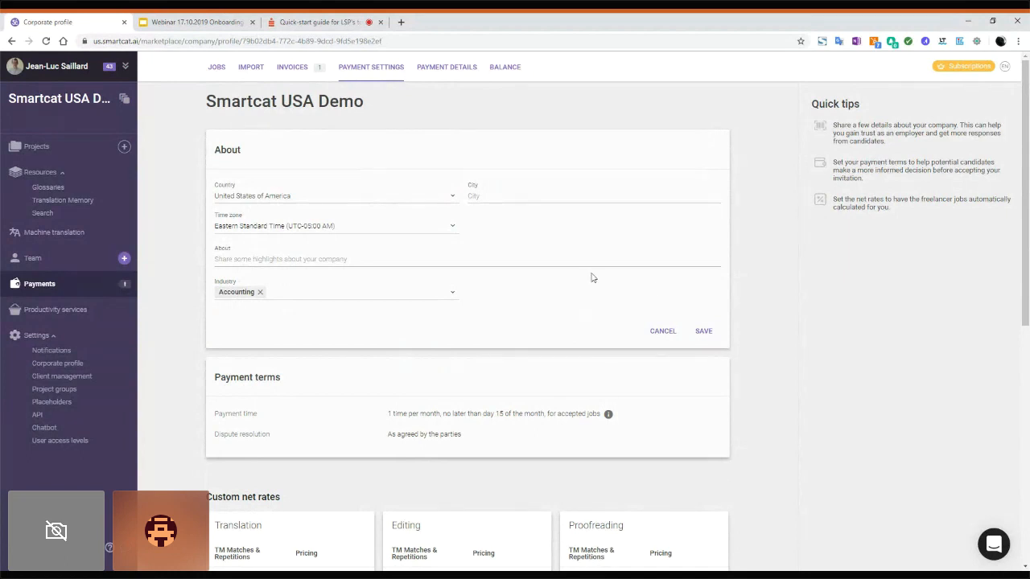
click(661, 333)
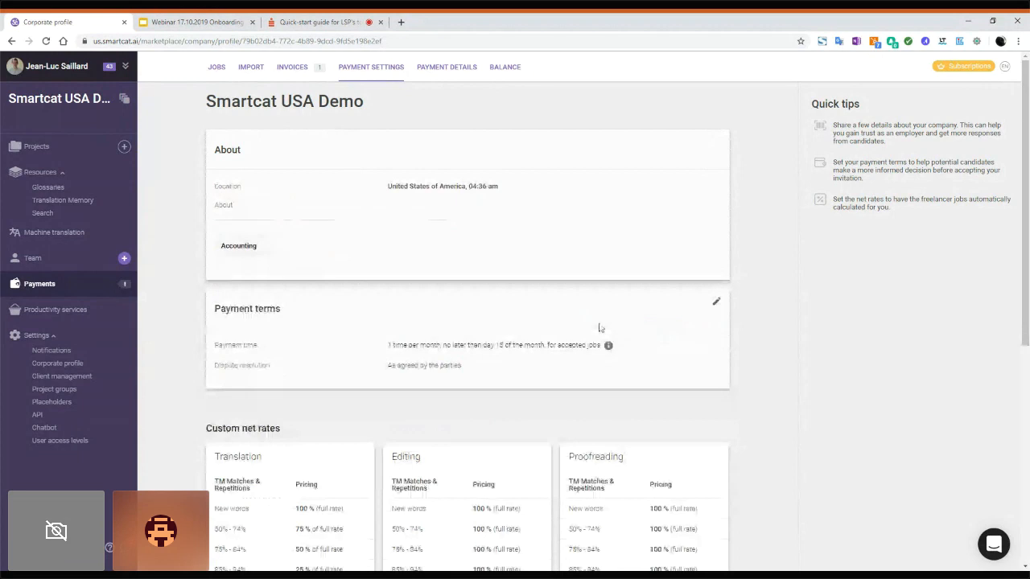
Step: Set payment terms to 'After the project is completed', within 10 days, and save
click(716, 303)
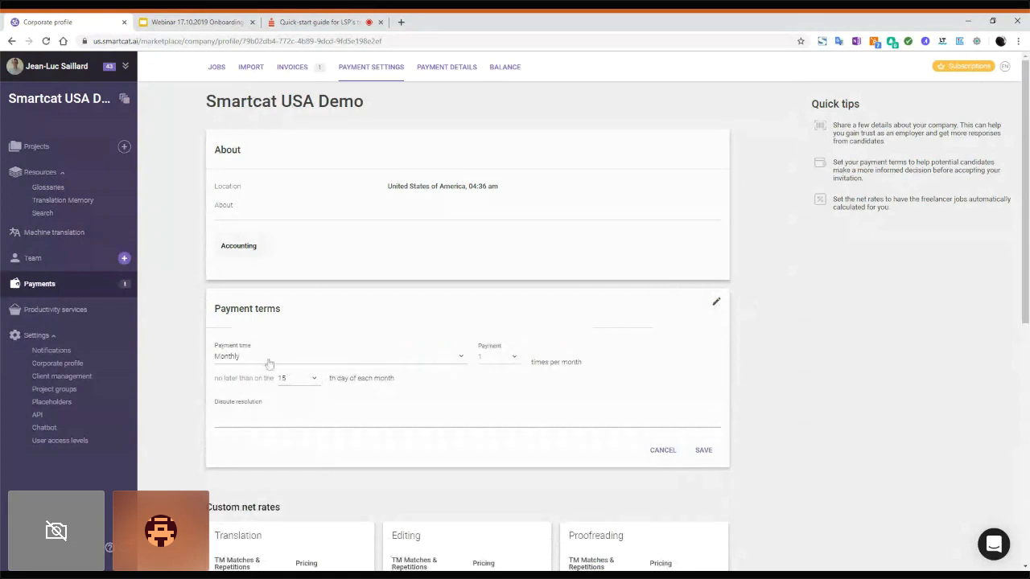
click(269, 362)
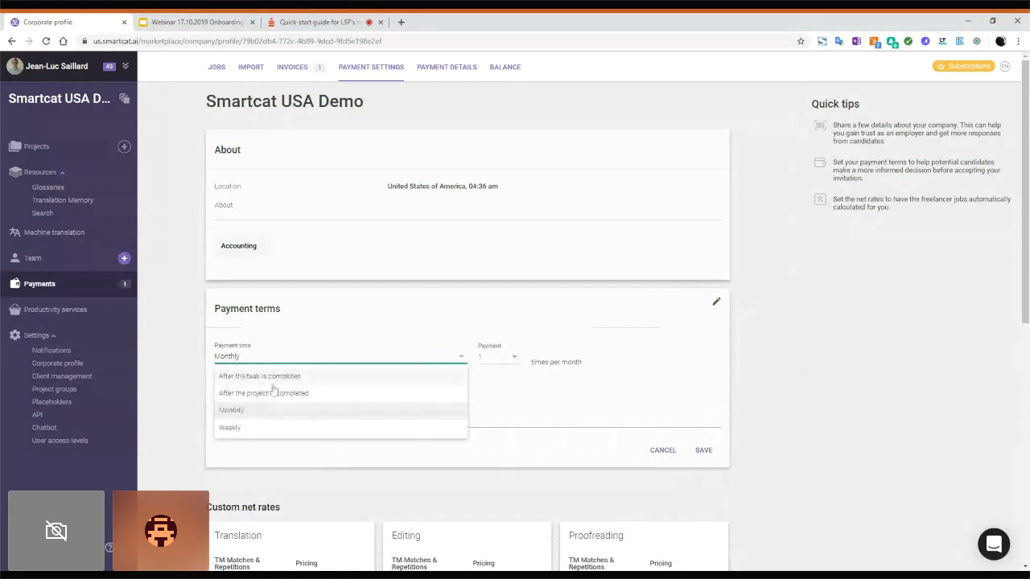
click(274, 392)
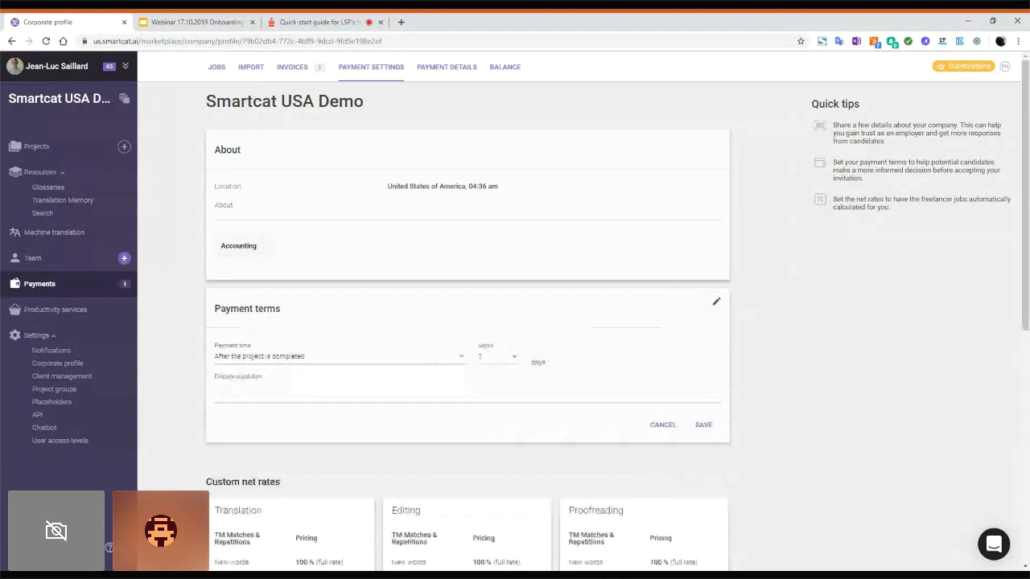
click(513, 358)
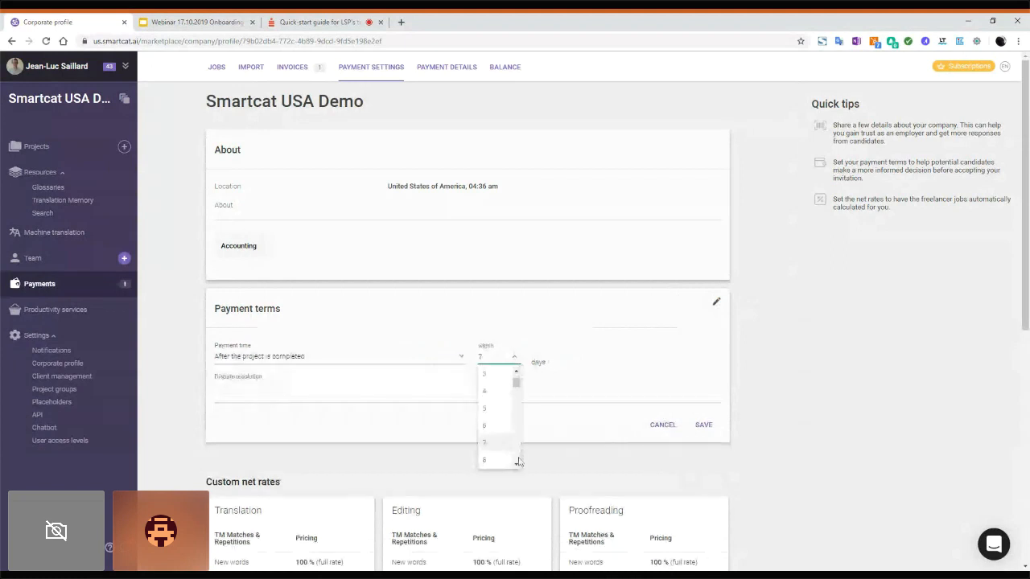
scroll(508, 458, down, 2)
click(505, 441)
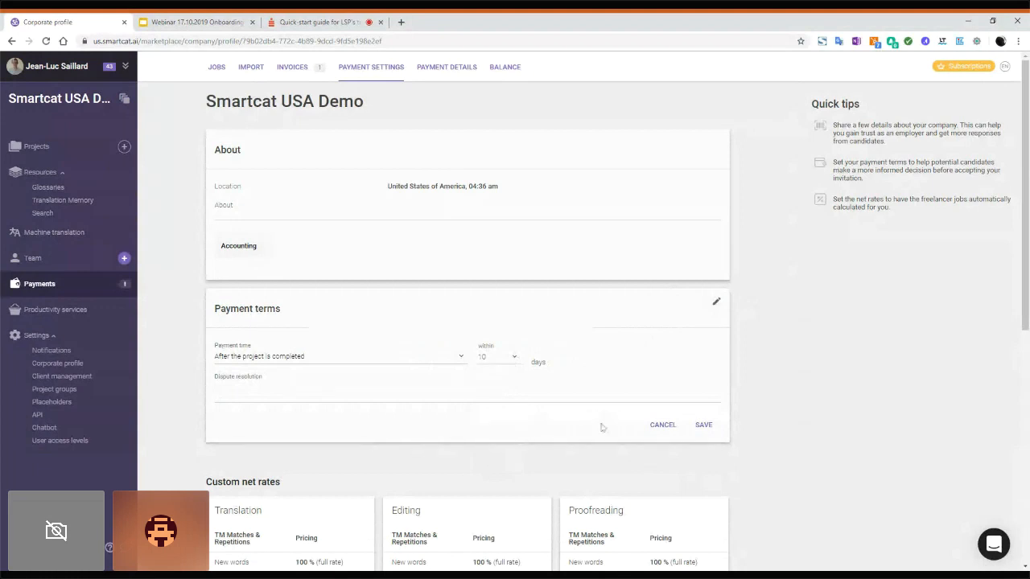
click(703, 426)
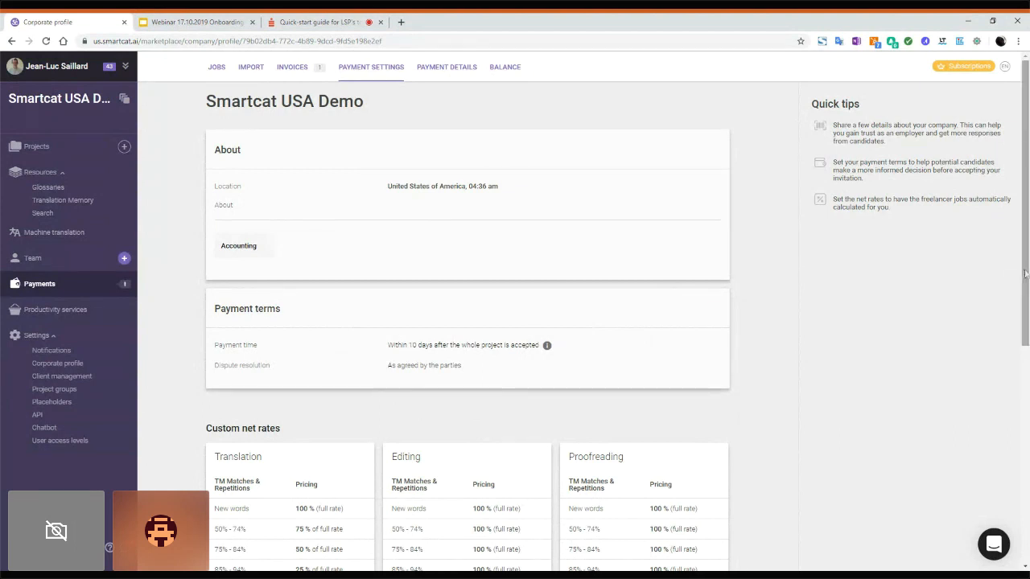
Step: Review the custom net rates, then present the webinar deck's DEMO TIME slide full screen
drag(1025, 276, 1025, 417)
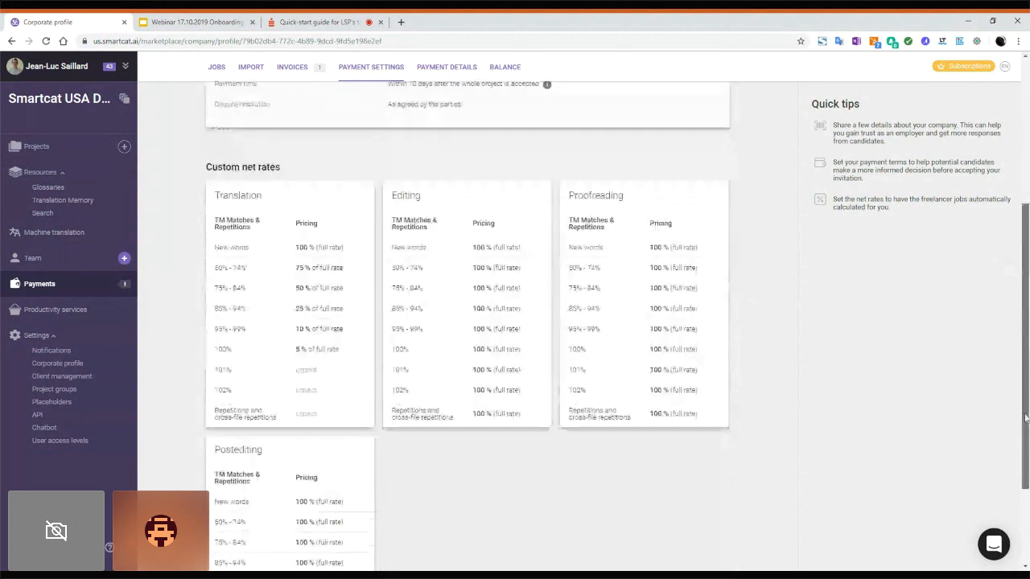
drag(1026, 418, 1025, 423)
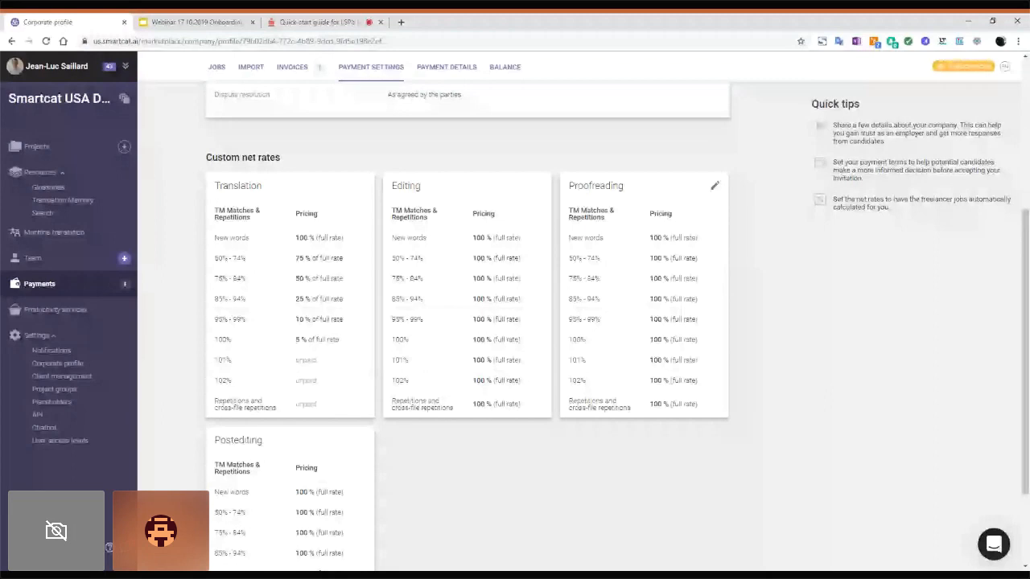
drag(1026, 273, 1026, 321)
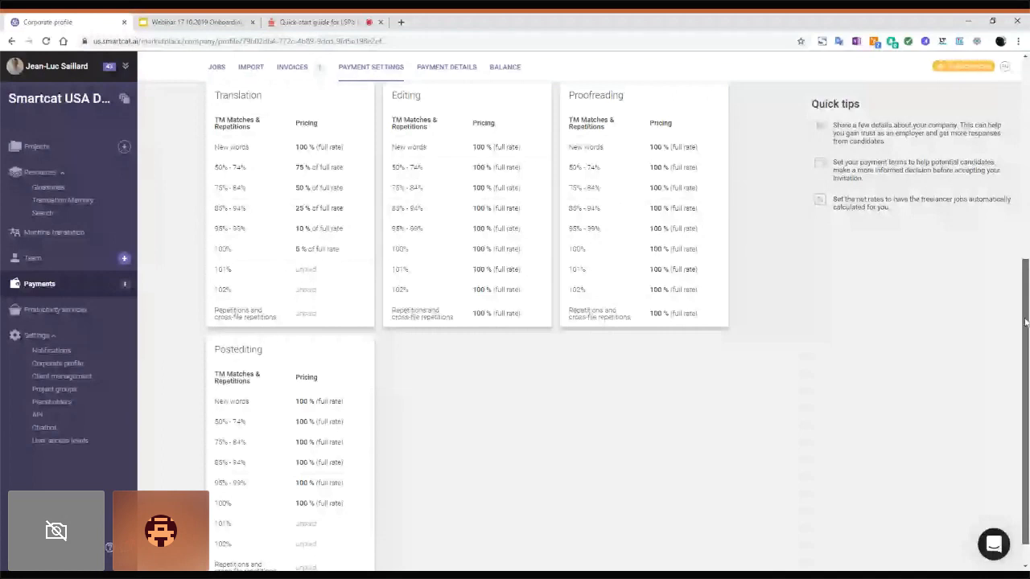
drag(1026, 322, 1026, 118)
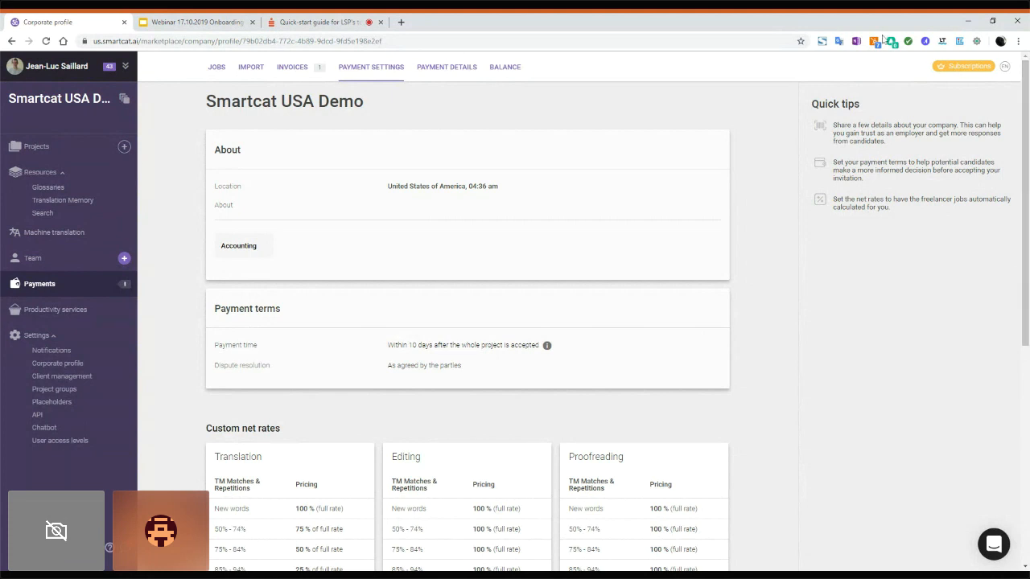
click(207, 23)
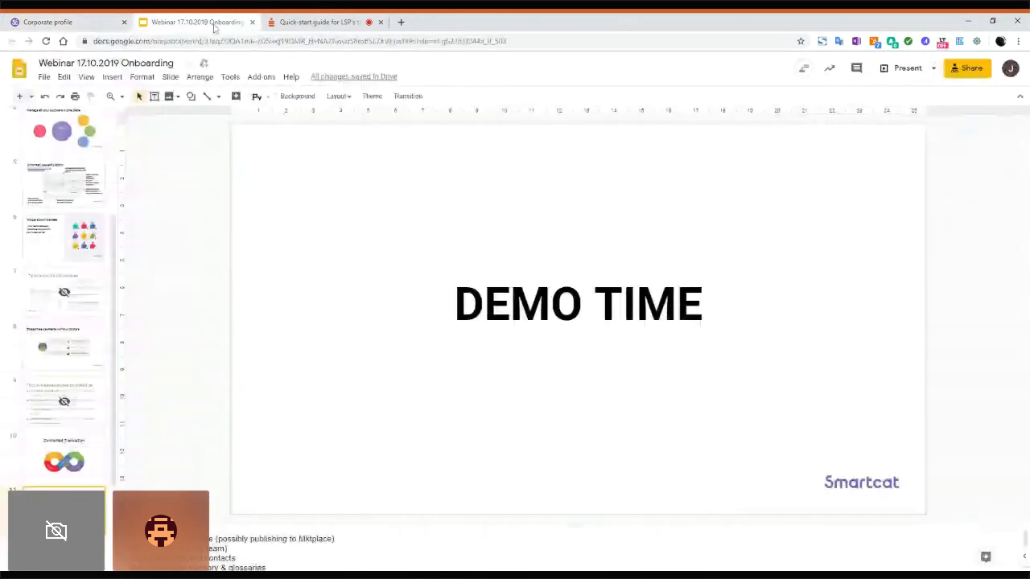
click(910, 66)
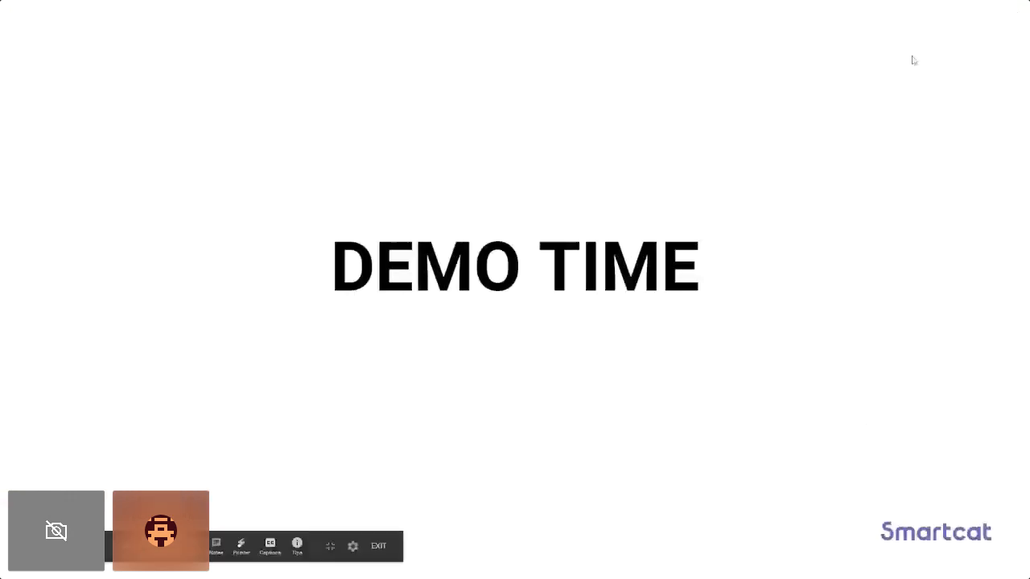